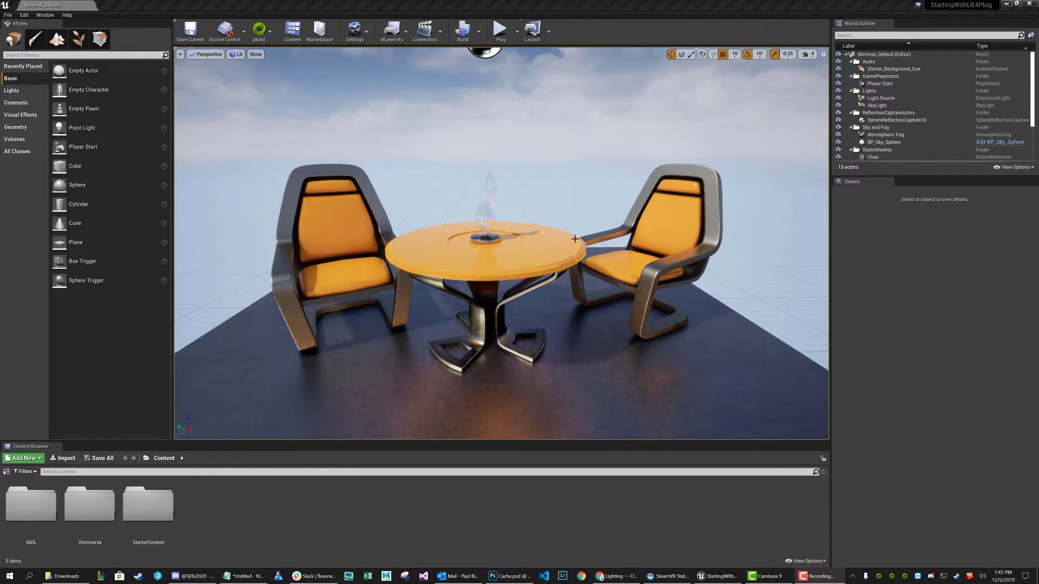
pyautogui.moveTo(574, 239); pyautogui.dragTo(464, 338, button='right')
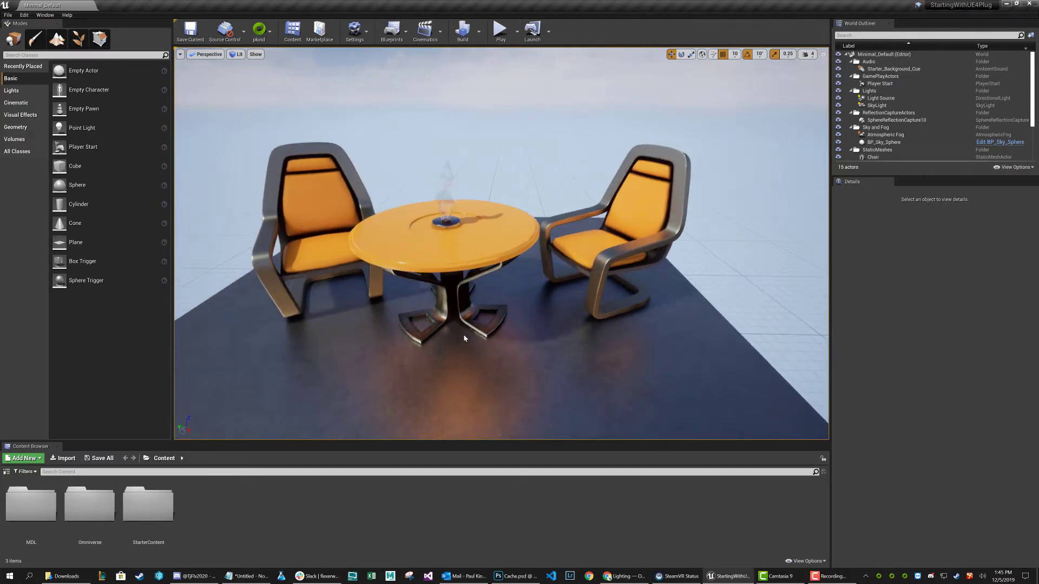
pyautogui.scroll(4, 433, 292)
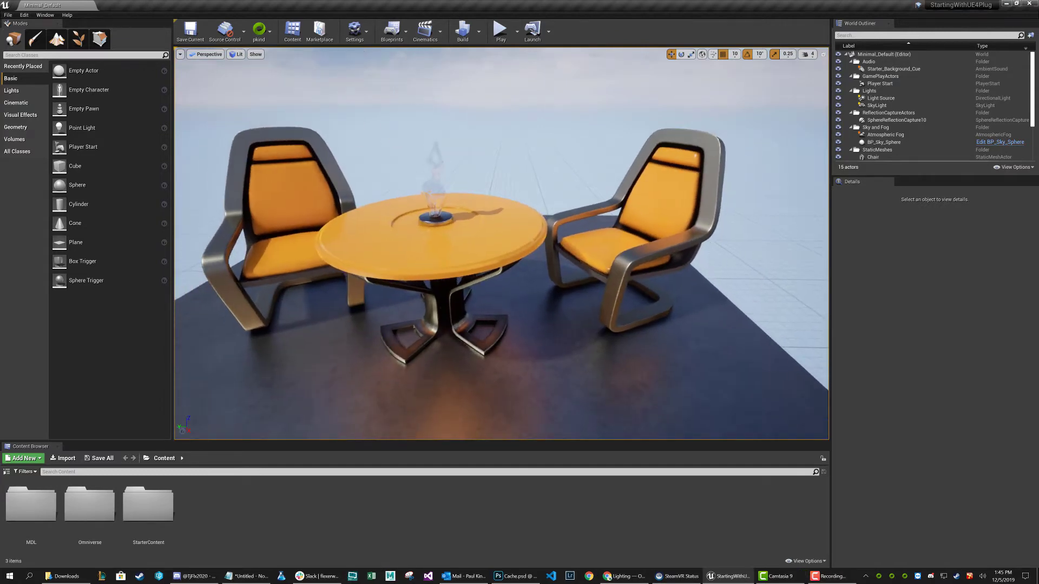
pyautogui.moveTo(433, 293); pyautogui.dragTo(534, 269, button='right')
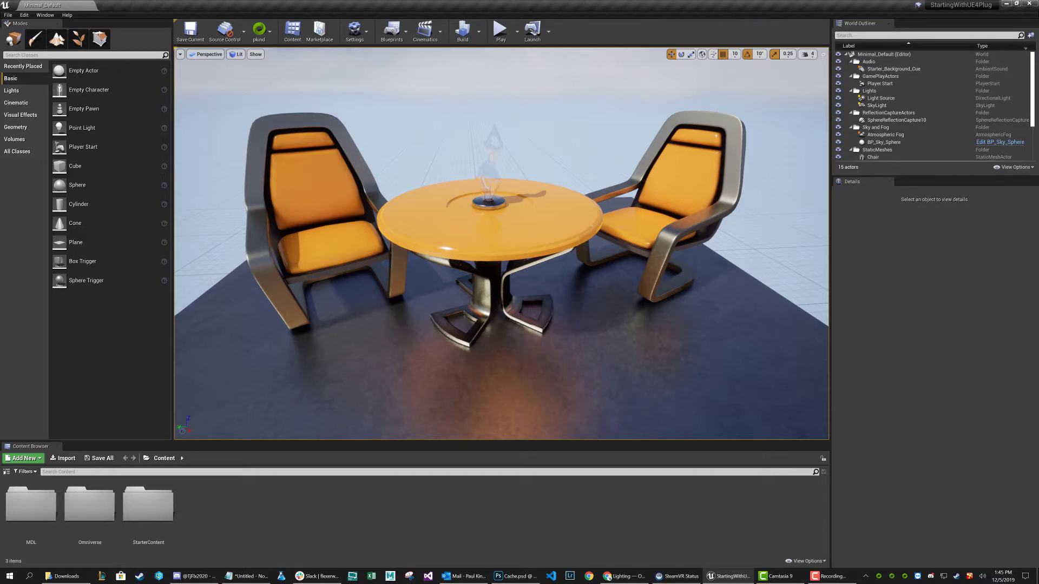
pyautogui.moveTo(484, 293); pyautogui.dragTo(484, 233)
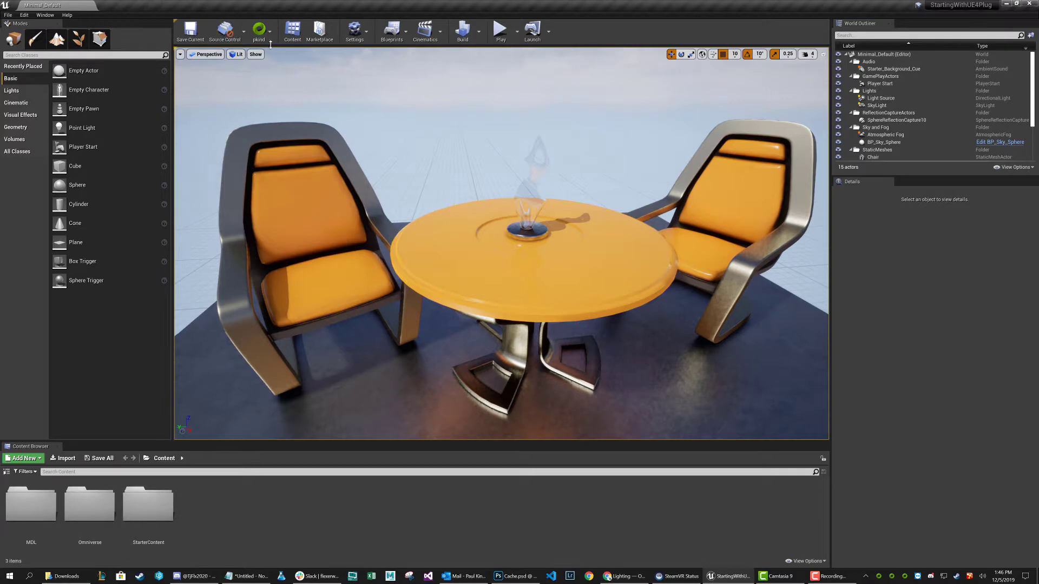
# Open the Omniverse connection dialog.
pyautogui.moveTo(258, 45)
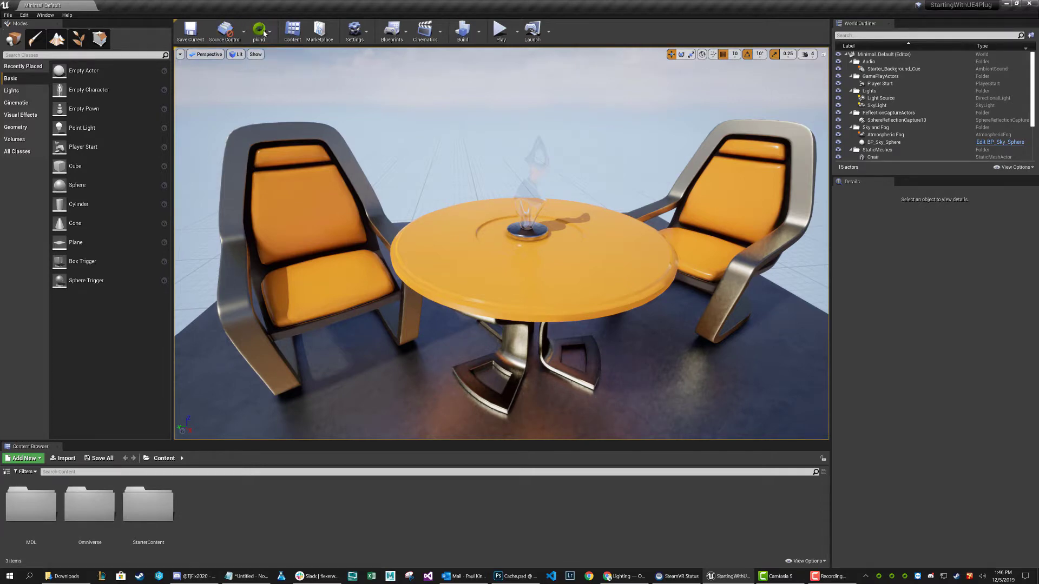
pyautogui.click(269, 33)
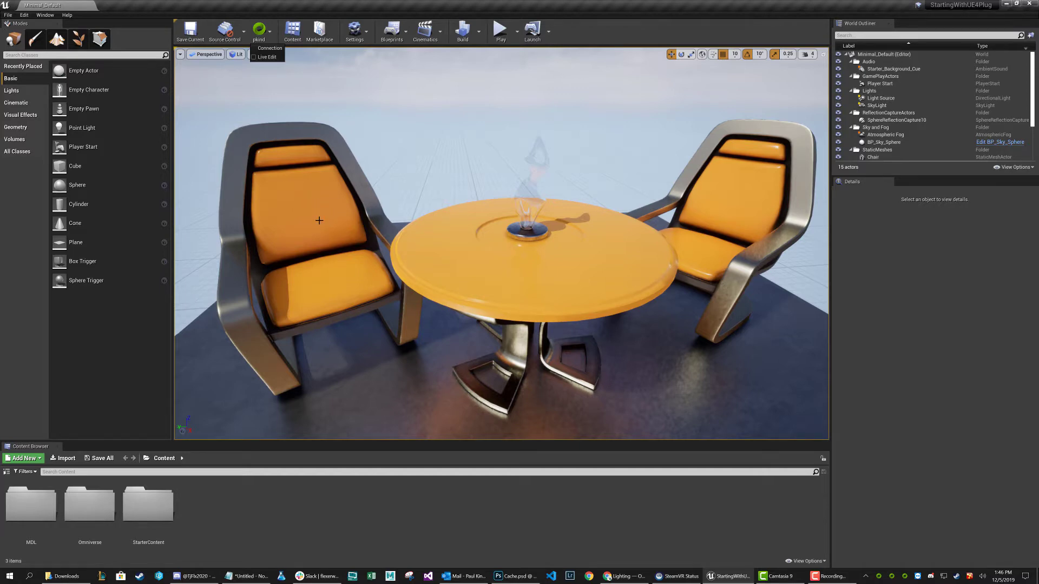
pyautogui.click(264, 50)
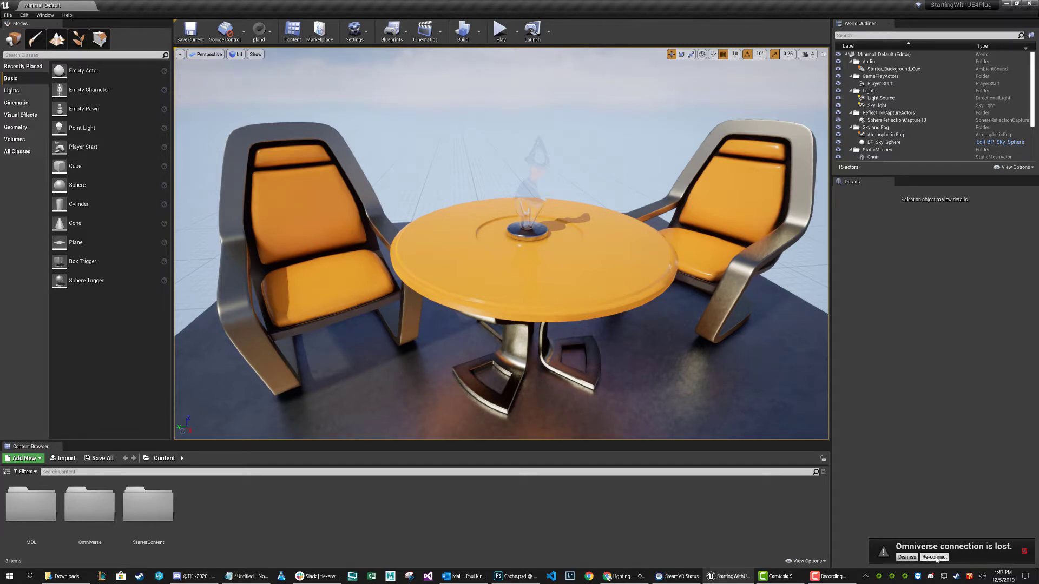
# Reconnect to Omniverse by signing in to the ov-content:3009 server with the prefilled username.
pyautogui.click(935, 558)
pyautogui.click(267, 35)
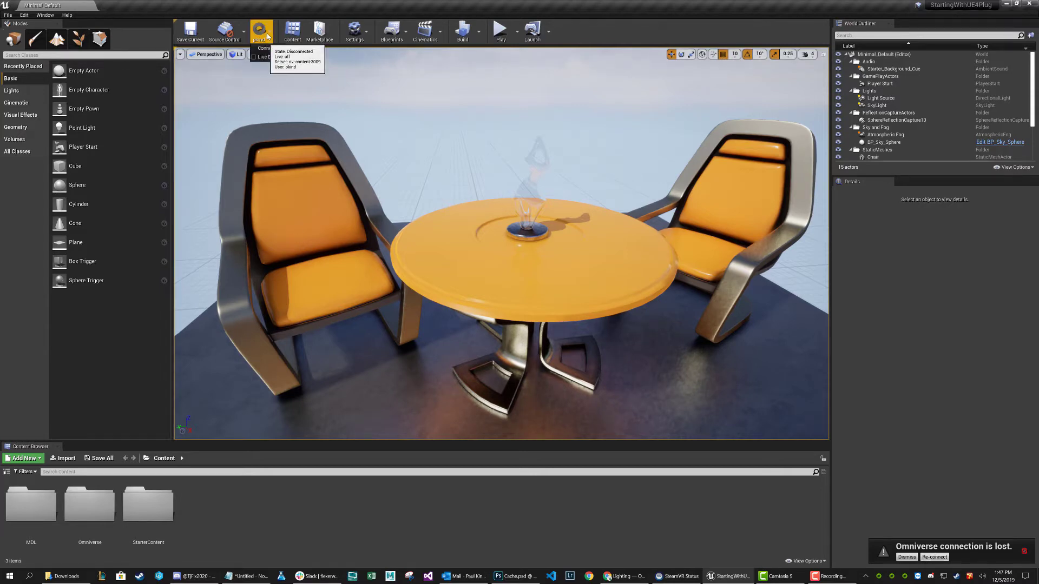
pyautogui.click(267, 48)
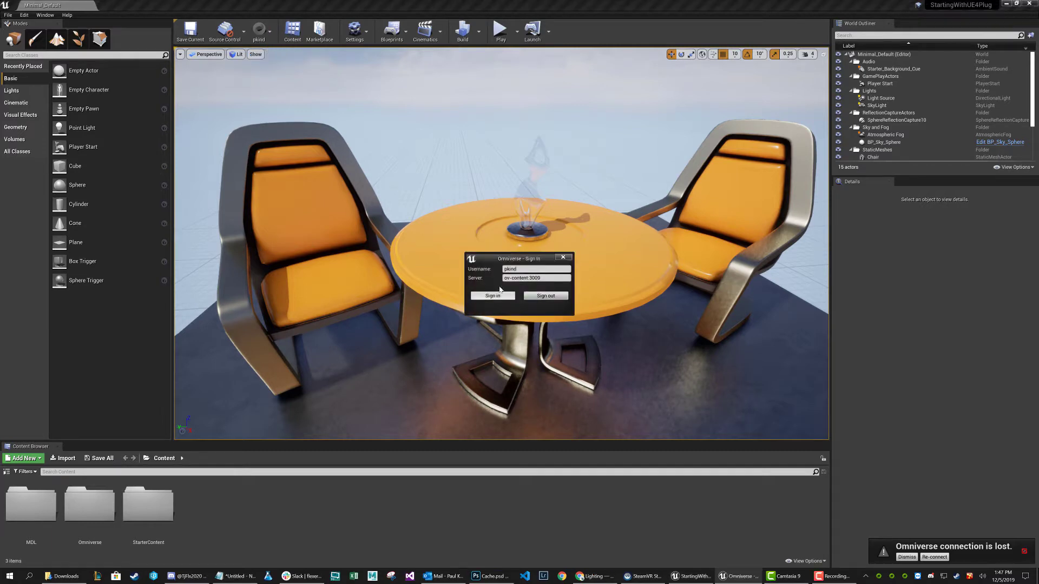
pyautogui.click(491, 299)
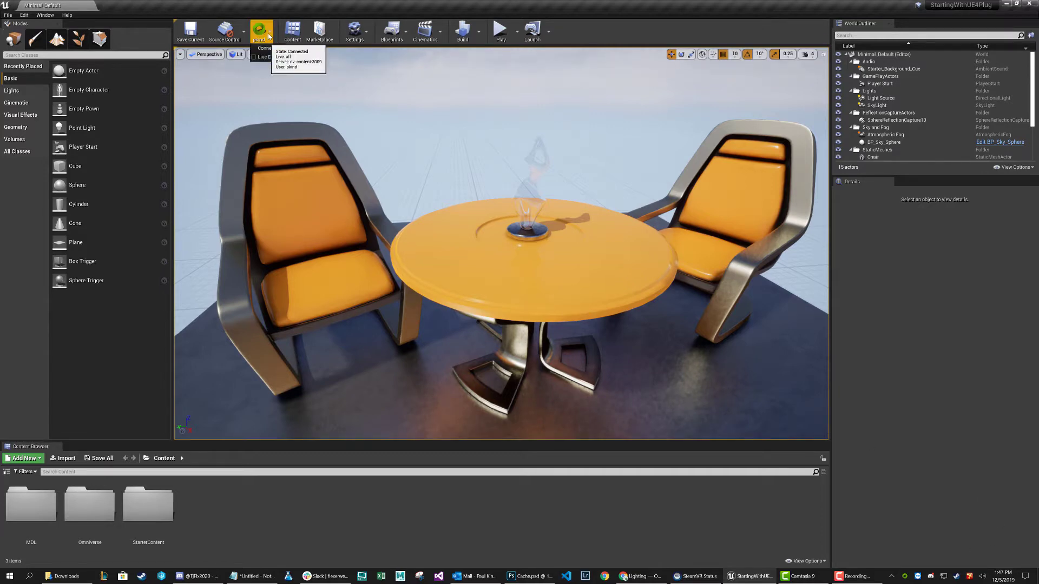
# Review the Omniverse plugin page of the Project Settings, including its MDL Template Paths, and close the settings.
pyautogui.click(363, 34)
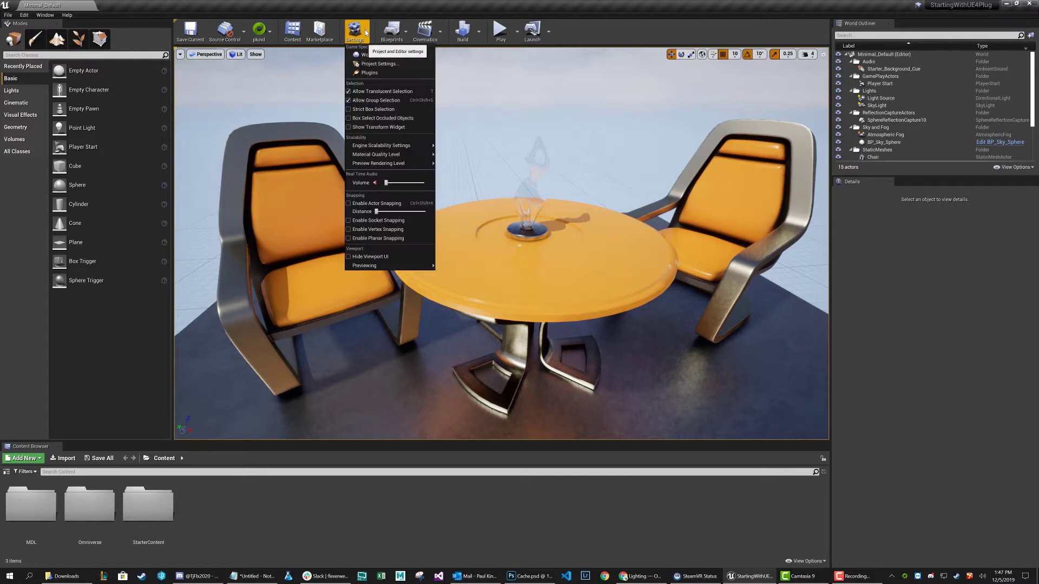
pyautogui.click(371, 65)
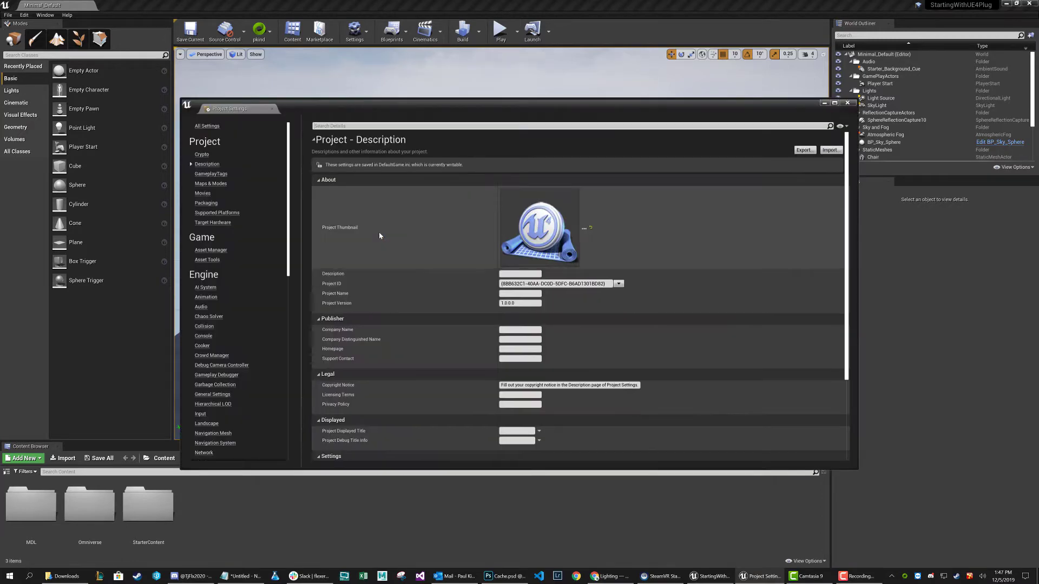
pyautogui.moveTo(288, 130); pyautogui.dragTo(295, 340)
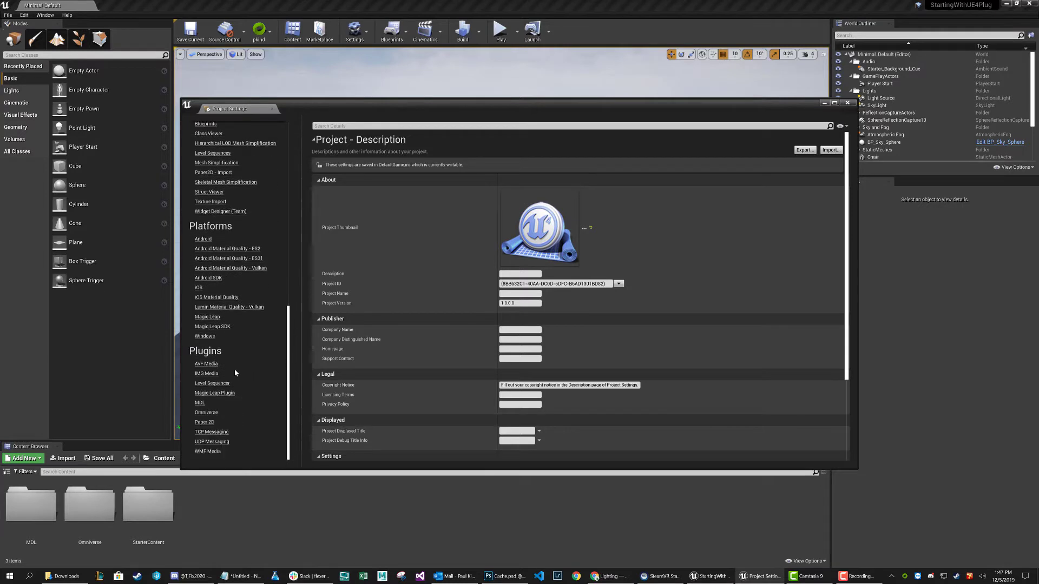
pyautogui.click(206, 413)
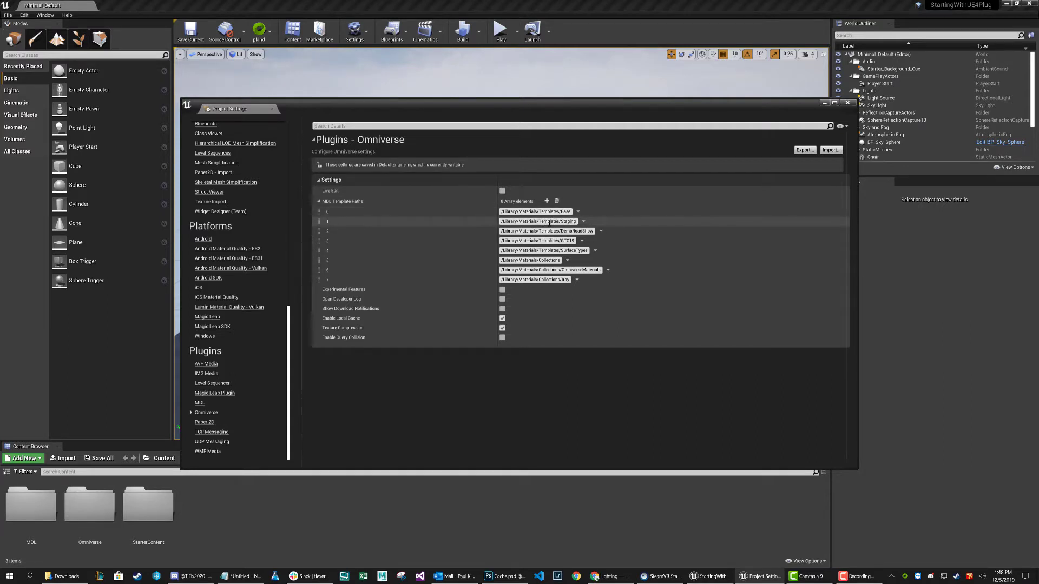
pyautogui.click(318, 201)
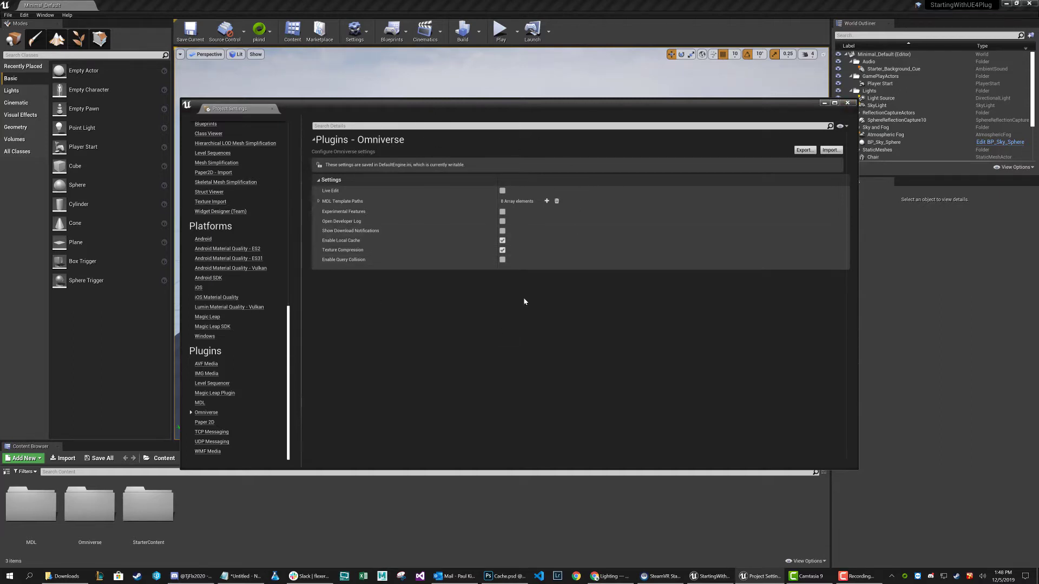
pyautogui.click(847, 103)
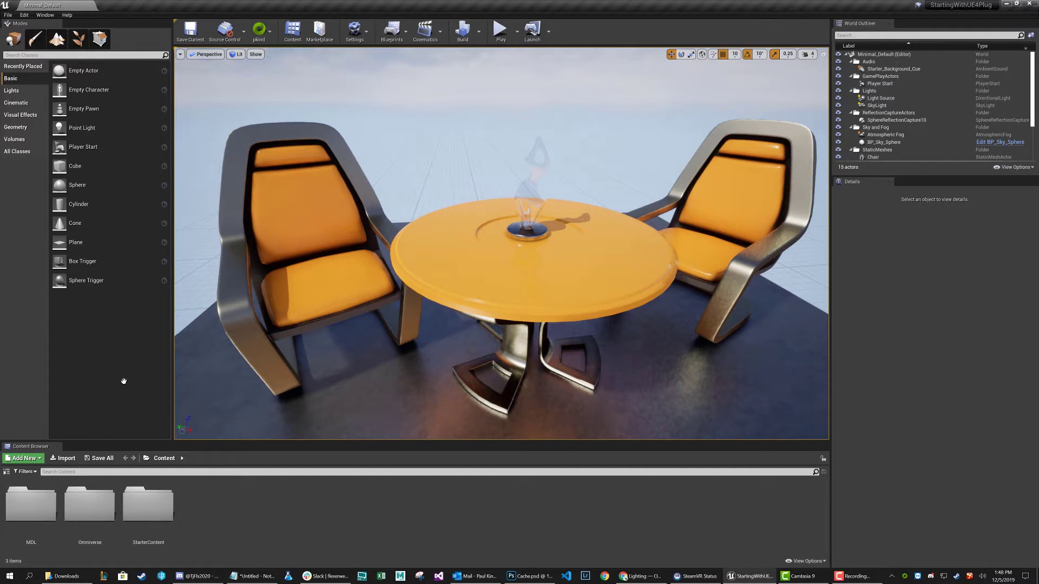
# Open the Users folder inside the Omniverse content folder and look through its user folders.
pyautogui.click(98, 523)
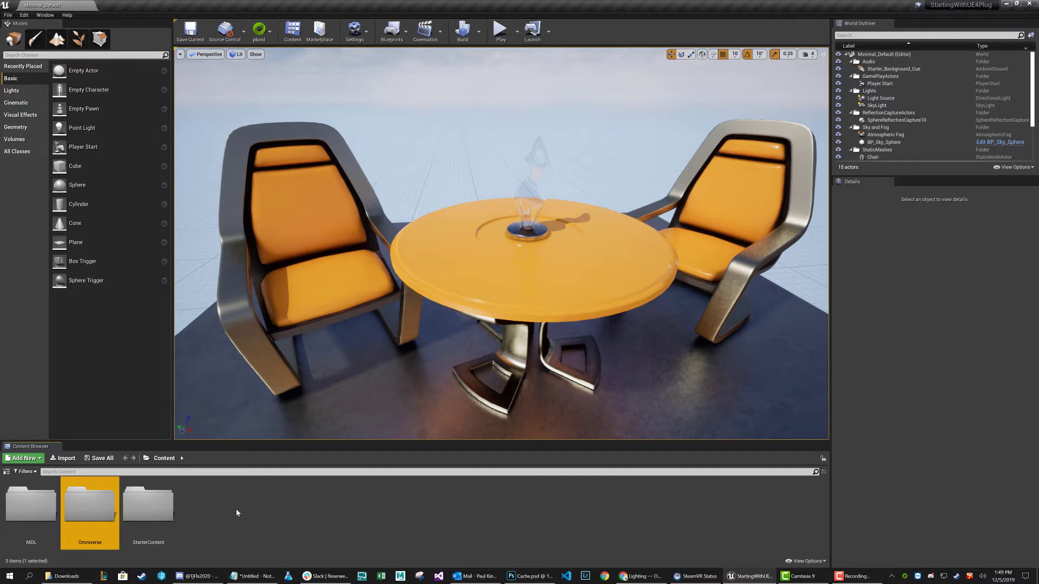
pyautogui.doubleClick(86, 506)
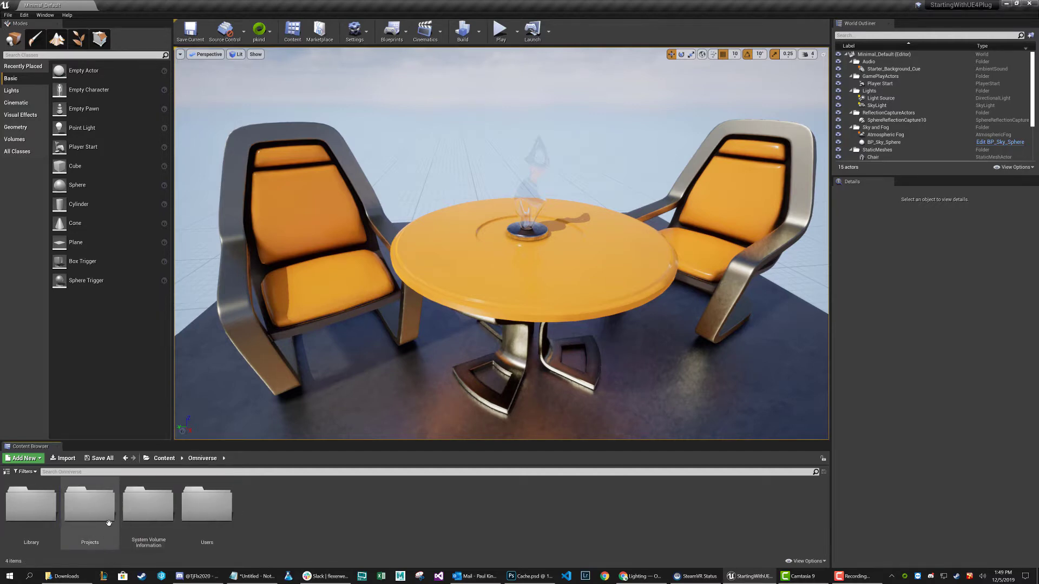
pyautogui.click(193, 512)
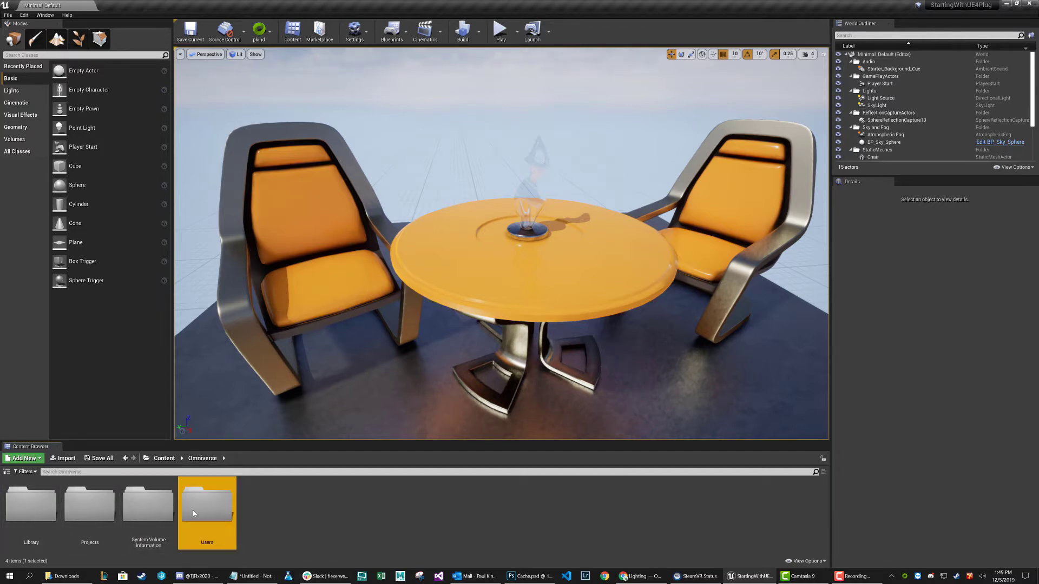
pyautogui.doubleClick(193, 511)
pyautogui.scroll(-2, 189, 505)
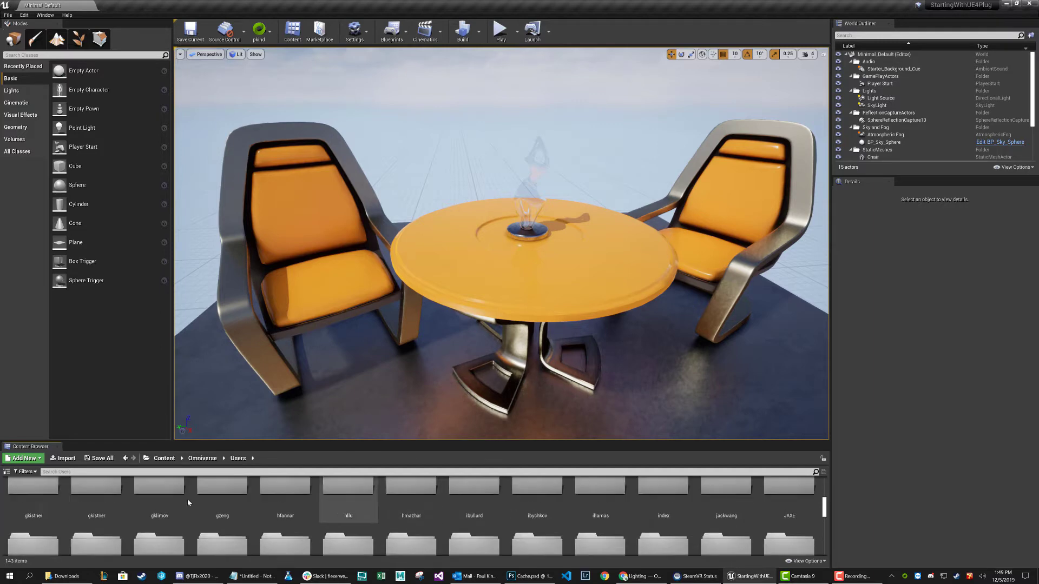
# Show the folder tree, filter it by the account's username, open that user's Omniverse folder, and enlarge the content area.
pyautogui.click(93, 473)
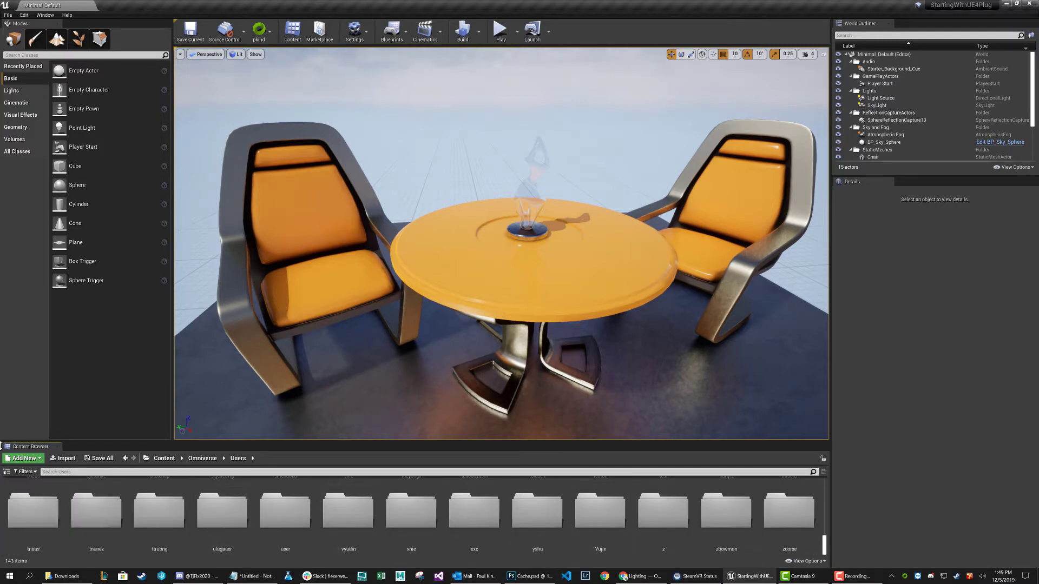
pyautogui.click(6, 471)
pyautogui.click(20, 471)
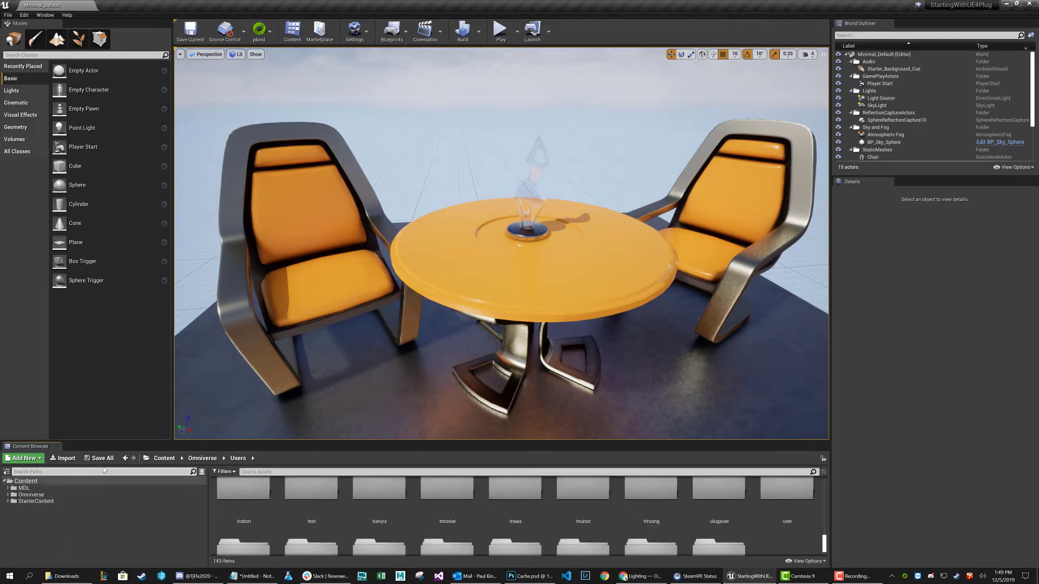
pyautogui.write('pkin')
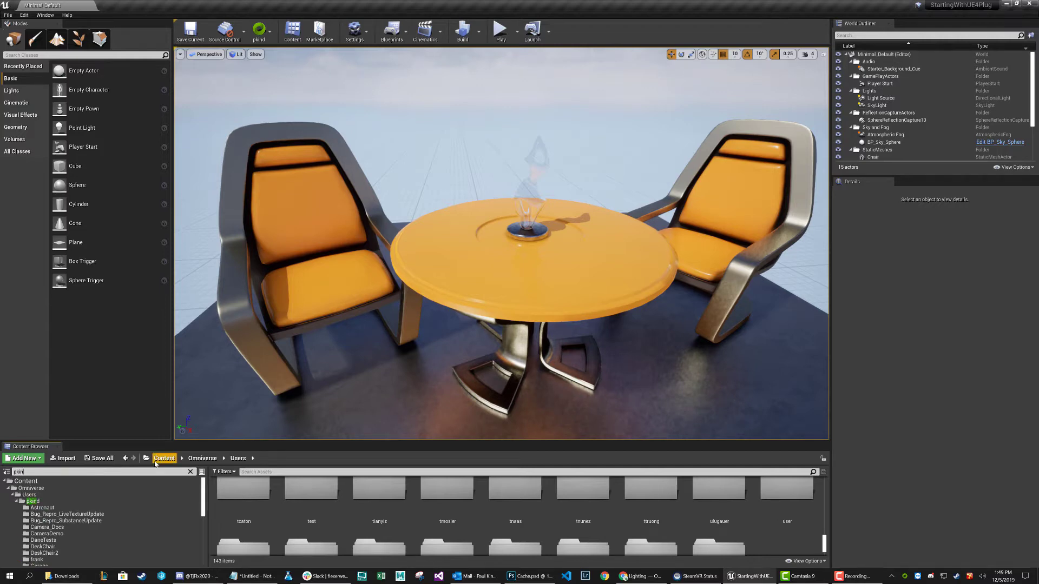
pyautogui.click(33, 501)
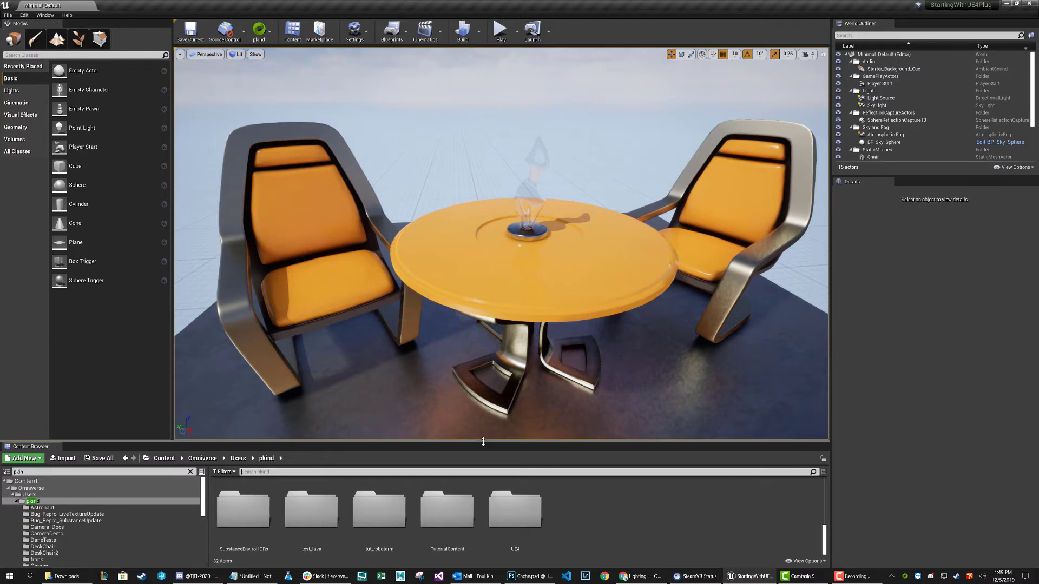
pyautogui.moveTo(483, 439); pyautogui.dragTo(483, 261)
pyautogui.scroll(1, 530, 446)
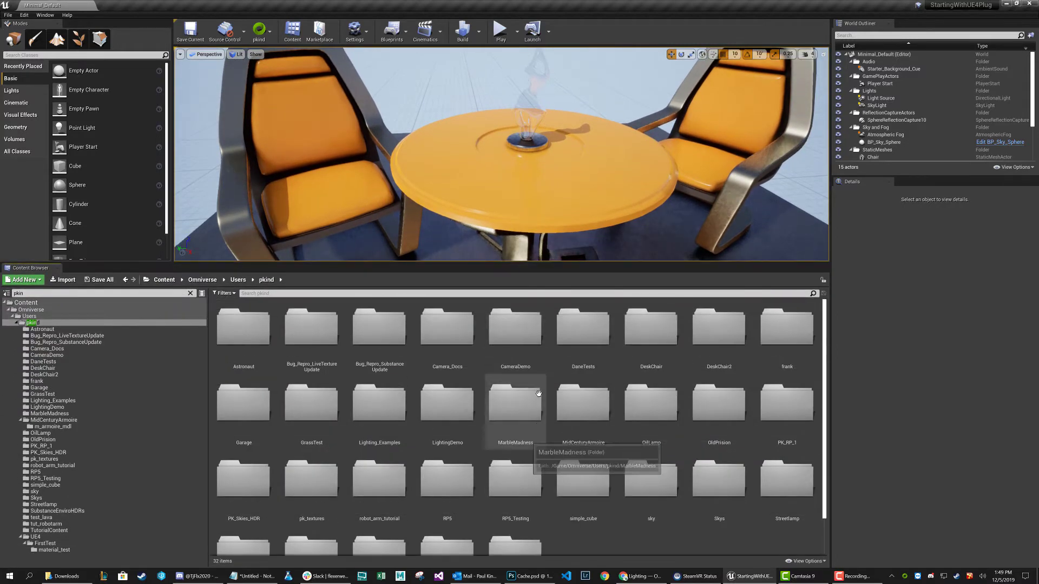
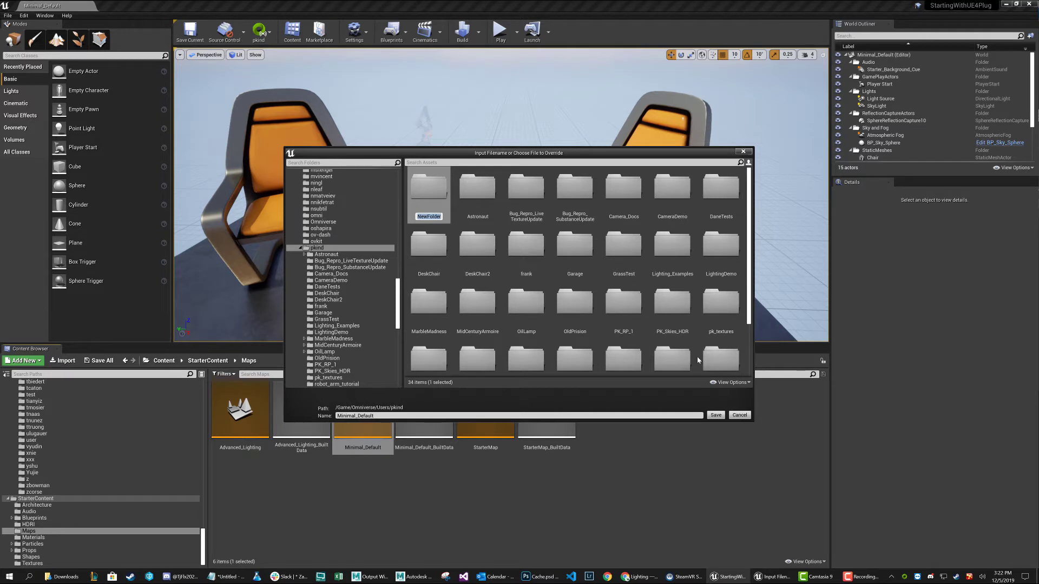
# Name the new folder in the user's Omniverse directory UE4_SceneTest and open it as the export destination.
pyautogui.write('UE4_SceneTest')
pyautogui.press('Return')
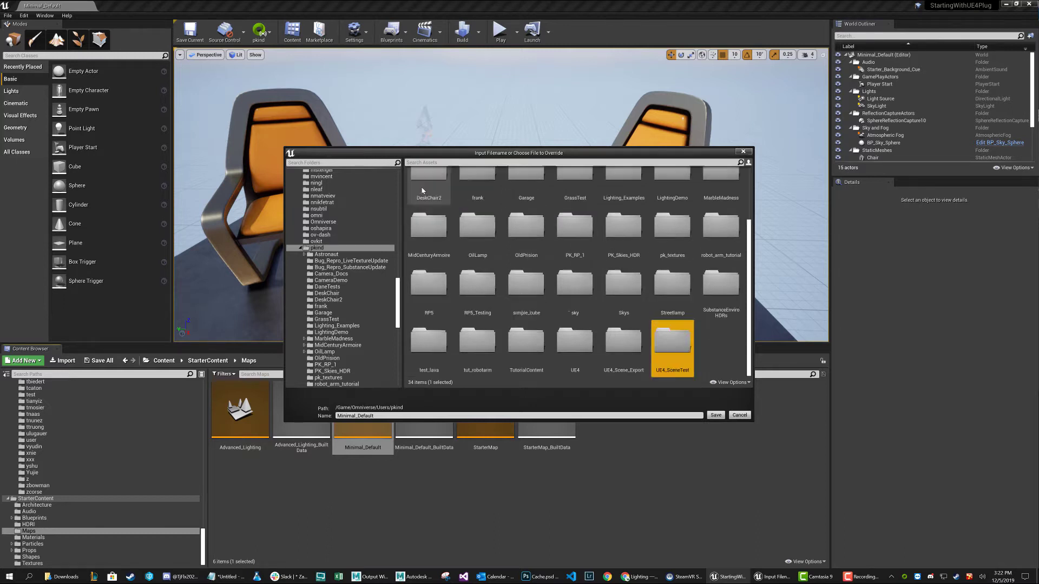
pyautogui.doubleClick(672, 345)
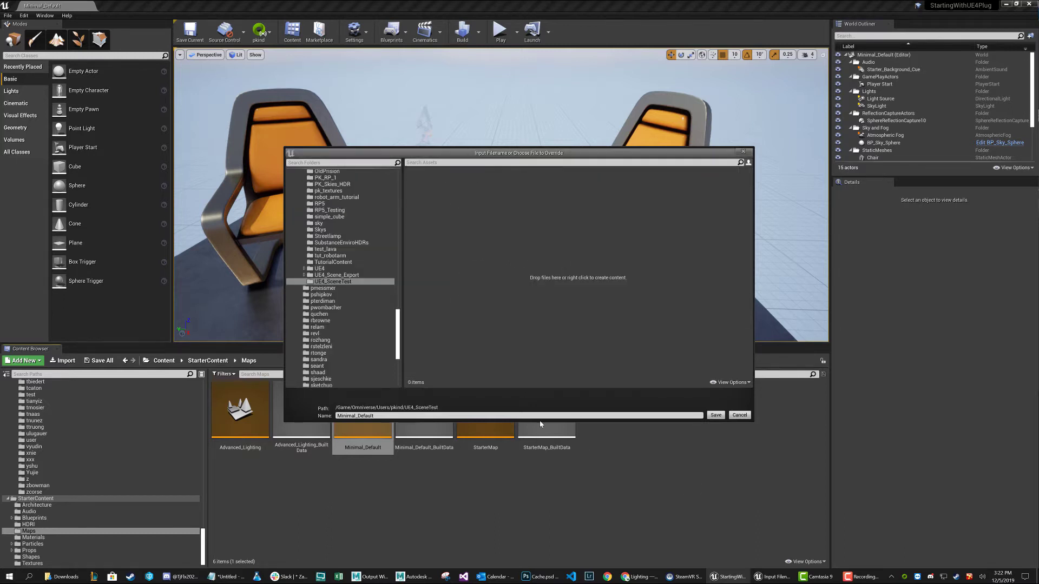
# Export the Minimal_Default map to the UE4_SceneTest folder under the file name UE4_SceneTest.
pyautogui.click(389, 415)
pyautogui.hotkey('ctrl', 'a')
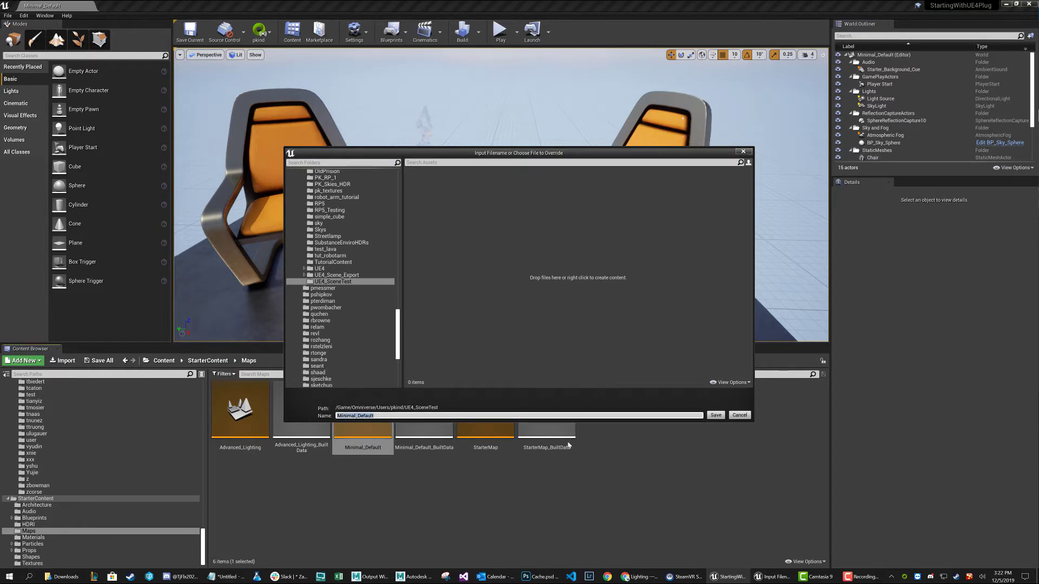
pyautogui.write('UE4_SceneTest')
pyautogui.click(715, 416)
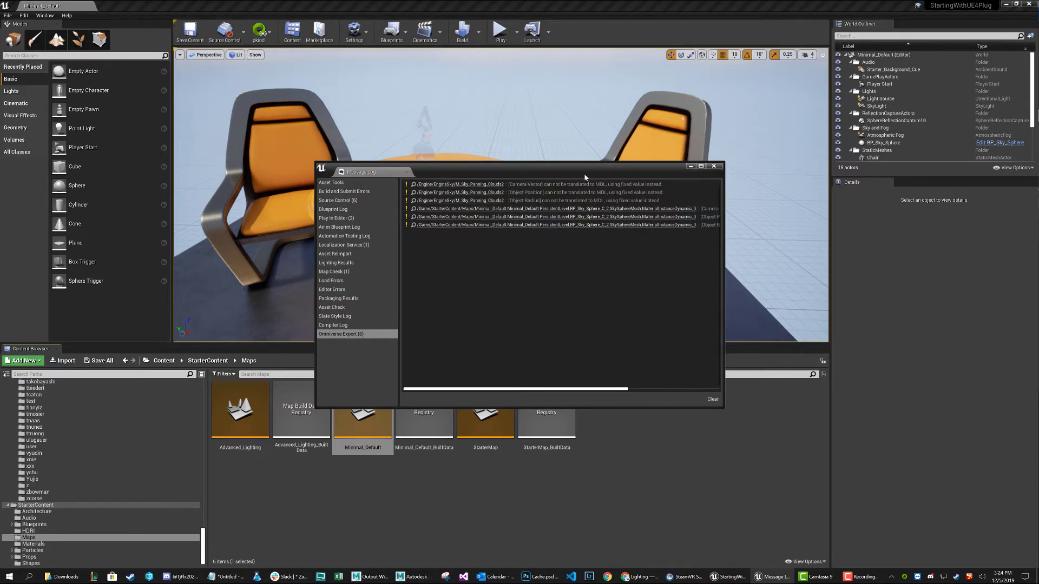
# Check the Omniverse Export messages in the Message Log, clear them, and close the log.
pyautogui.moveTo(518, 170); pyautogui.dragTo(481, 222)
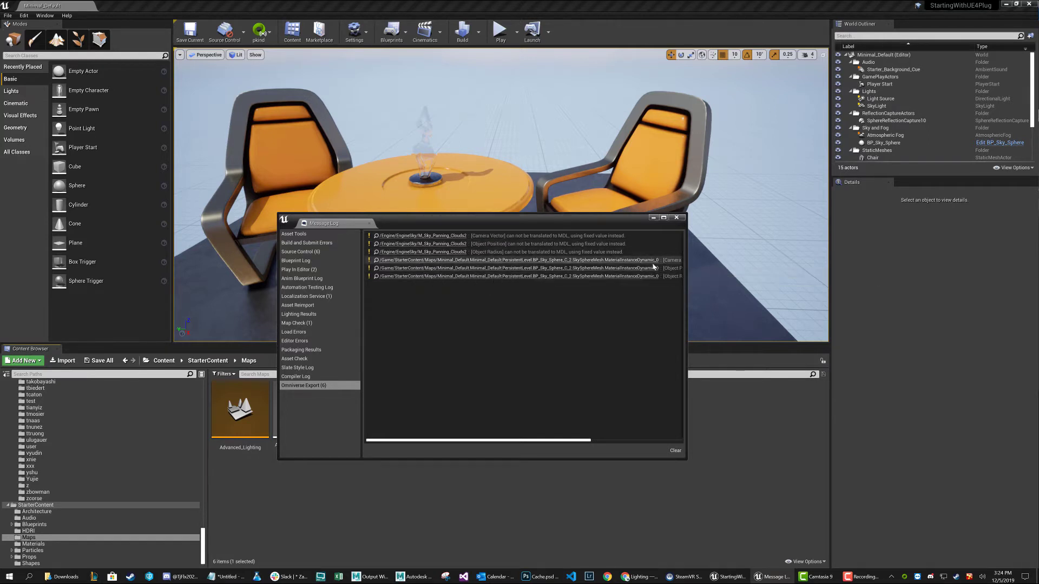
pyautogui.click(675, 451)
pyautogui.click(677, 218)
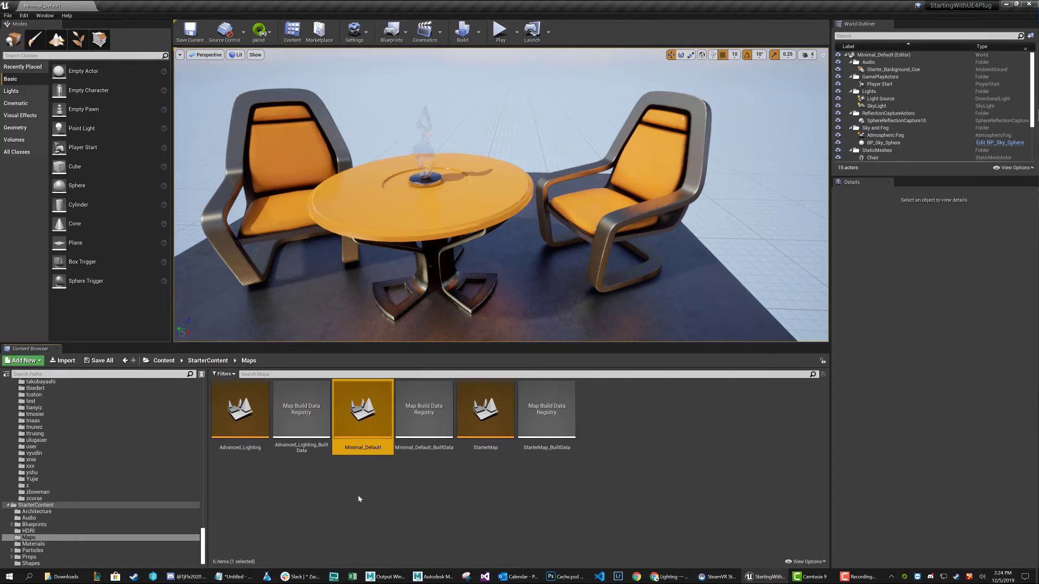
# Launch Omniverse Kit and sign in to the ov-content:3009 server with cache enabled and live sync off.
pyautogui.click(10, 577)
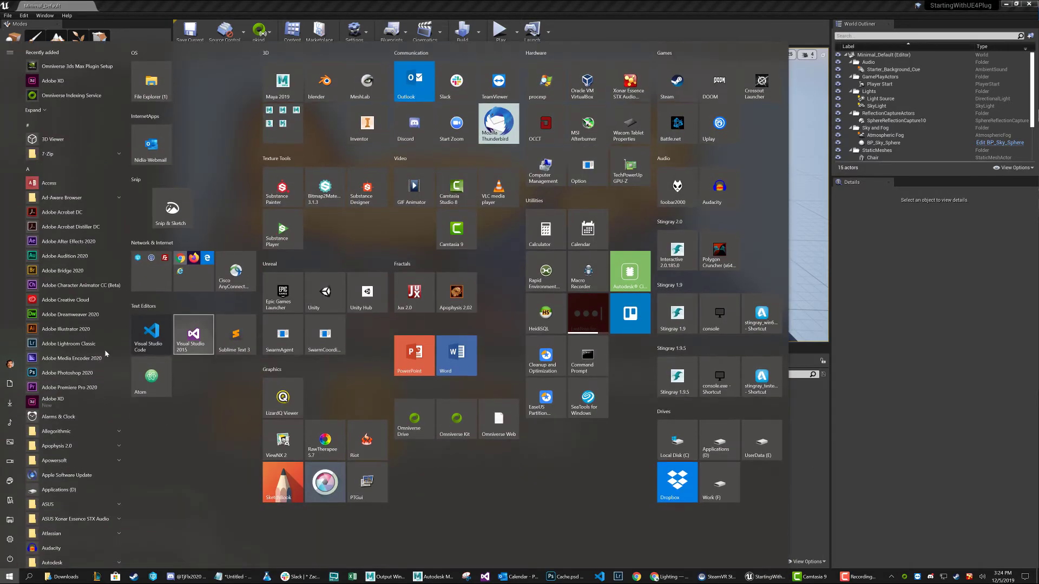
pyautogui.click(458, 420)
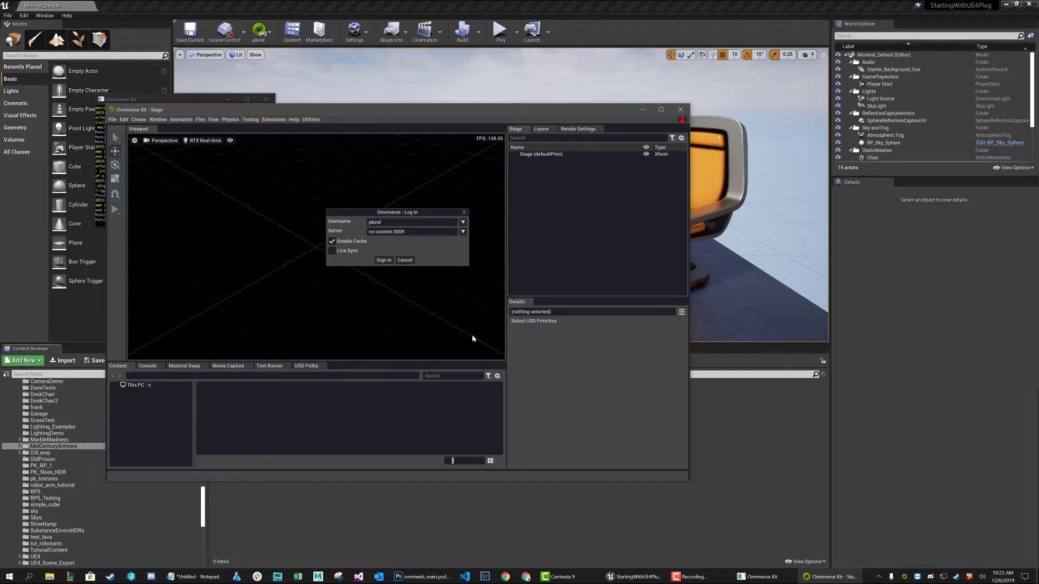
pyautogui.click(384, 260)
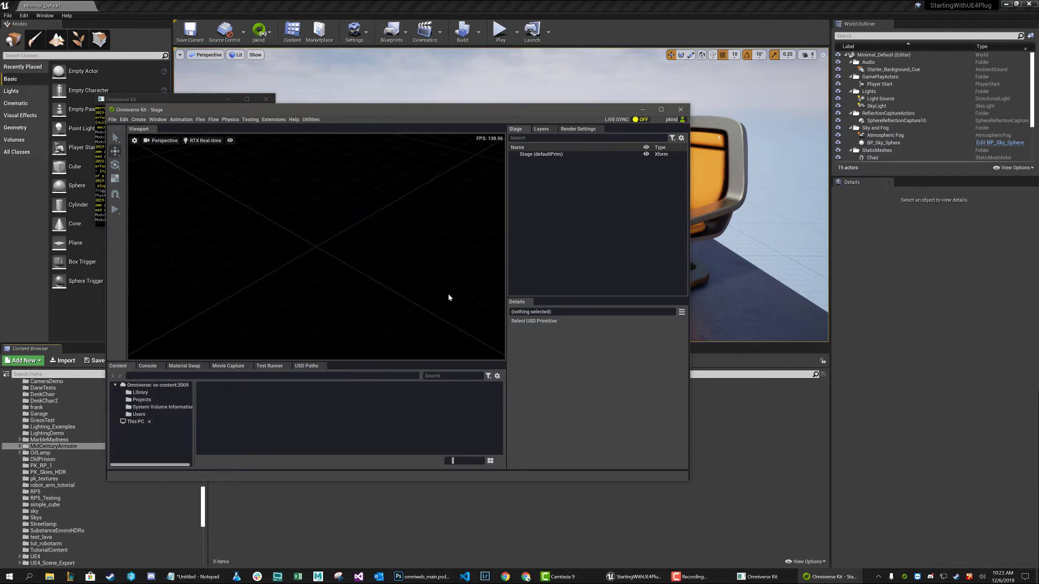
# Open UE4_SceneTest.usd from the UE4_SceneTest folder in the user's Omniverse directory.
pyautogui.click(139, 414)
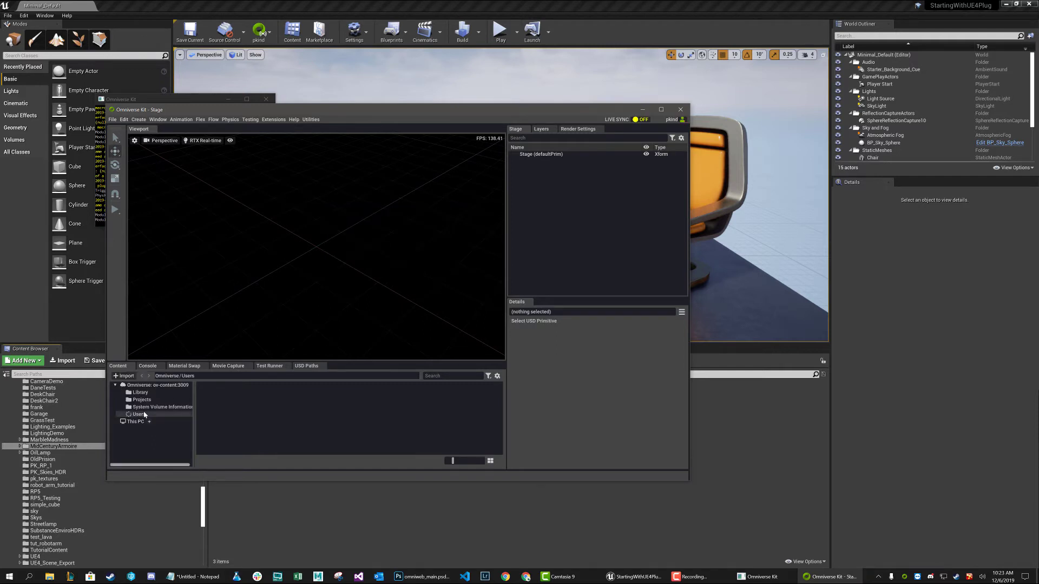
pyautogui.scroll(-10, 398, 428)
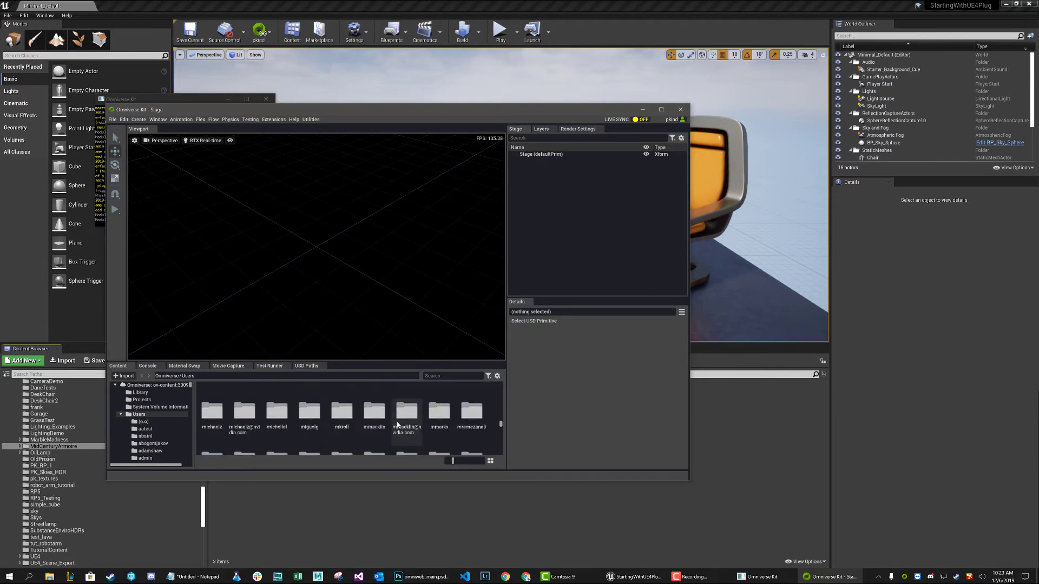
pyautogui.scroll(1, 398, 425)
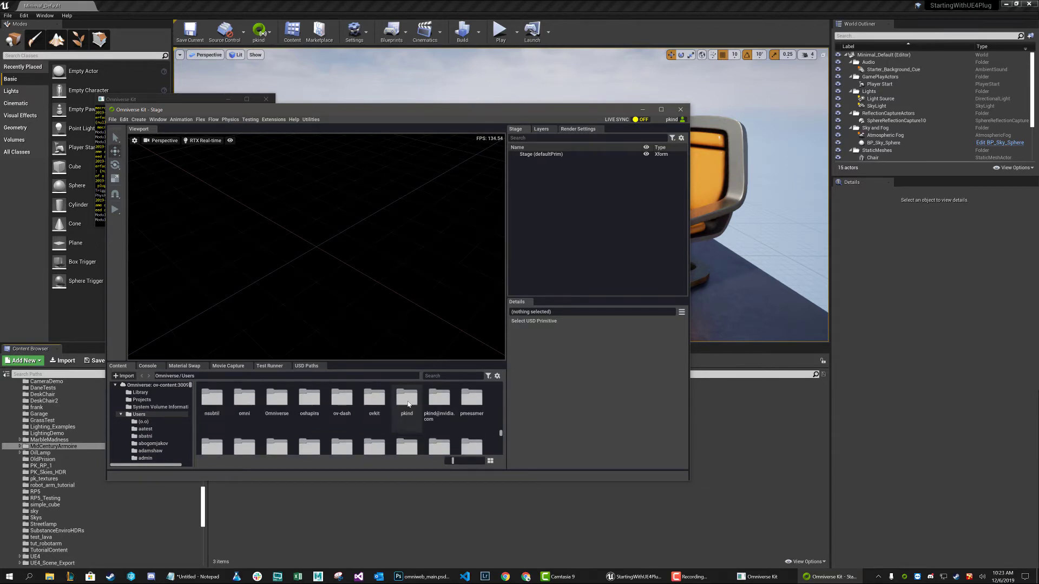
pyautogui.doubleClick(407, 400)
pyautogui.scroll(-3, 339, 424)
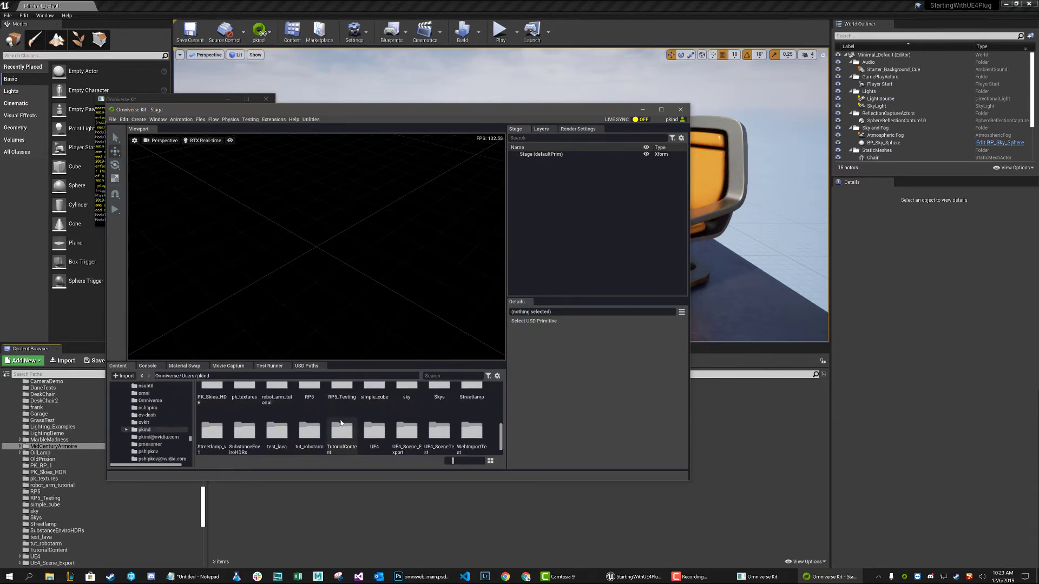
pyautogui.scroll(-1, 341, 423)
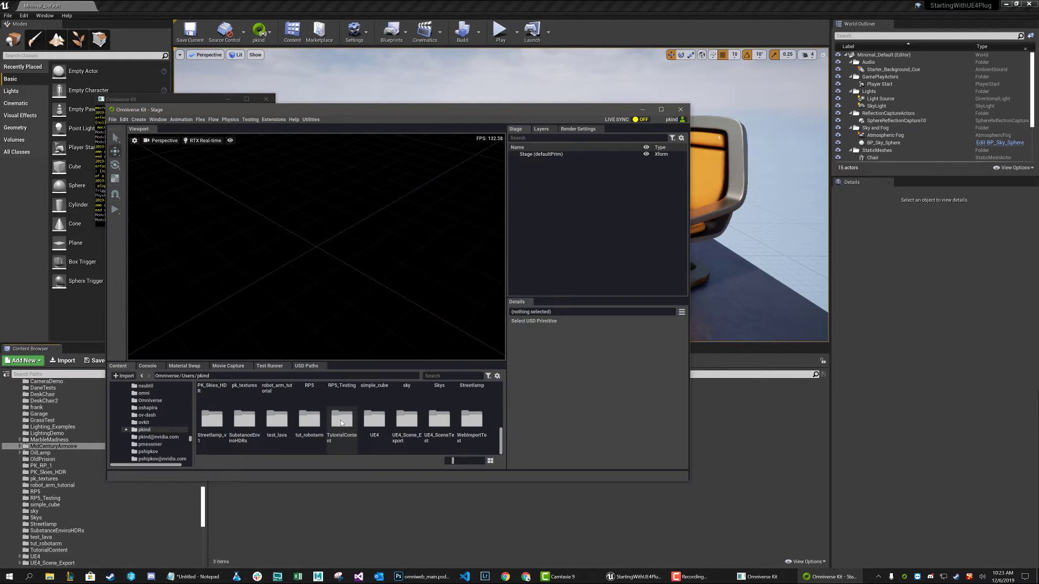
pyautogui.doubleClick(441, 420)
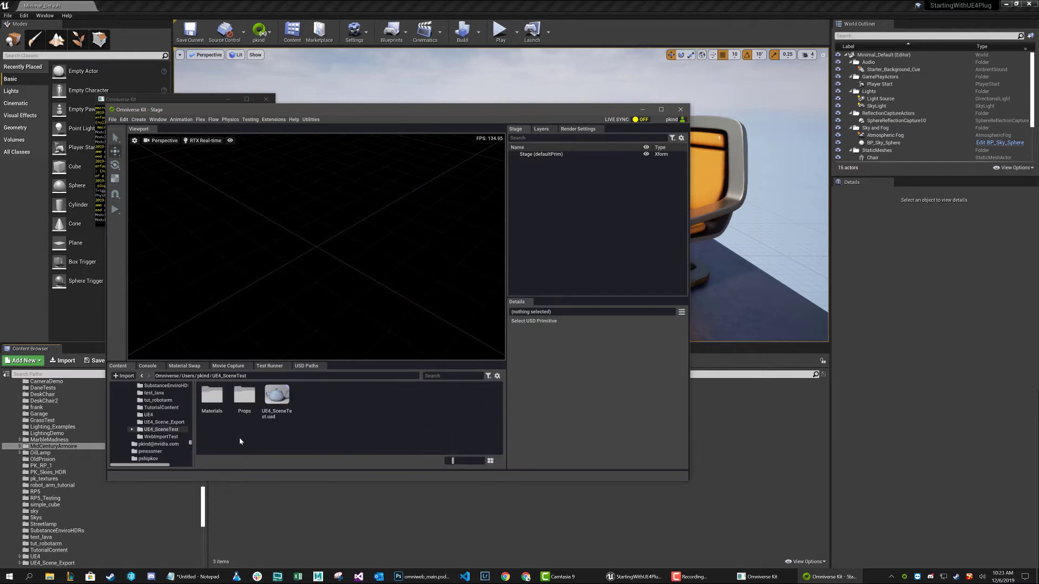
pyautogui.doubleClick(276, 399)
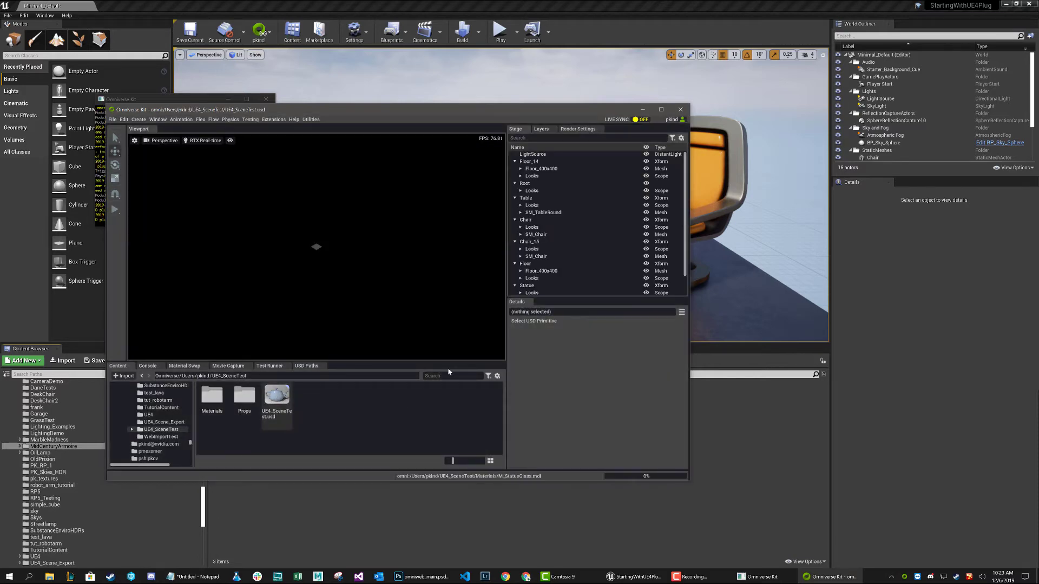
# Maximize the Omniverse Kit window, frame Floor_14 in the viewport, and inspect the table, chairs and statue.
pyautogui.click(660, 110)
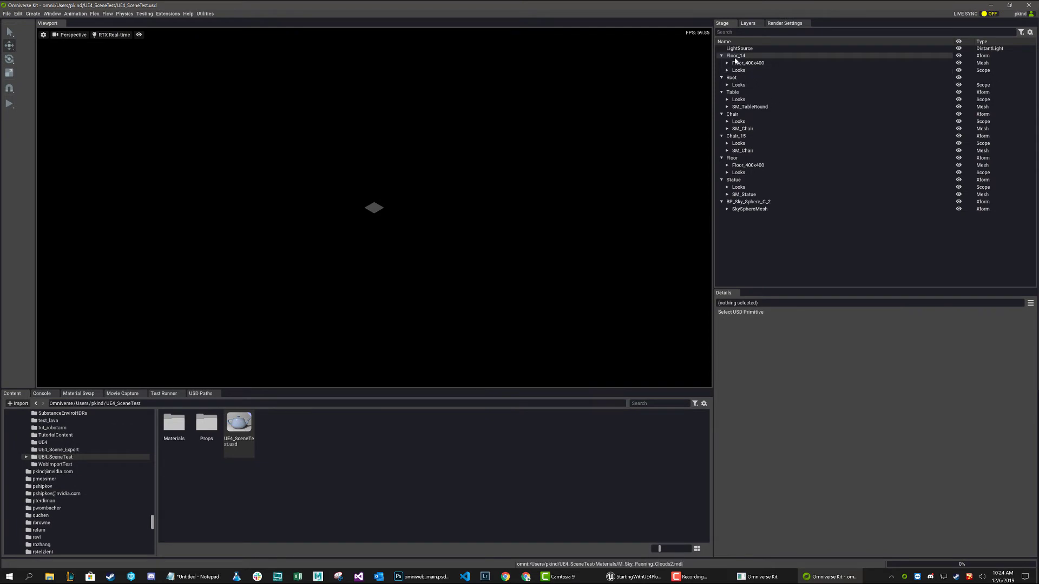
pyautogui.click(773, 56)
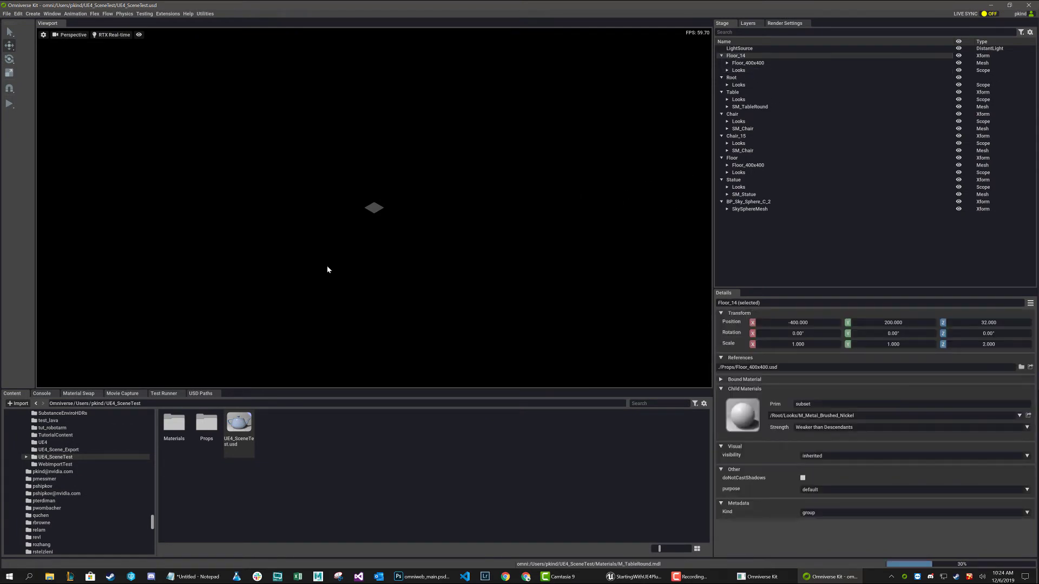
pyautogui.press('f')
pyautogui.keyDown('alt'); pyautogui.moveTo(427, 273); pyautogui.dragTo(379, 225); pyautogui.keyUp('alt')
pyautogui.scroll(10, 412, 160)
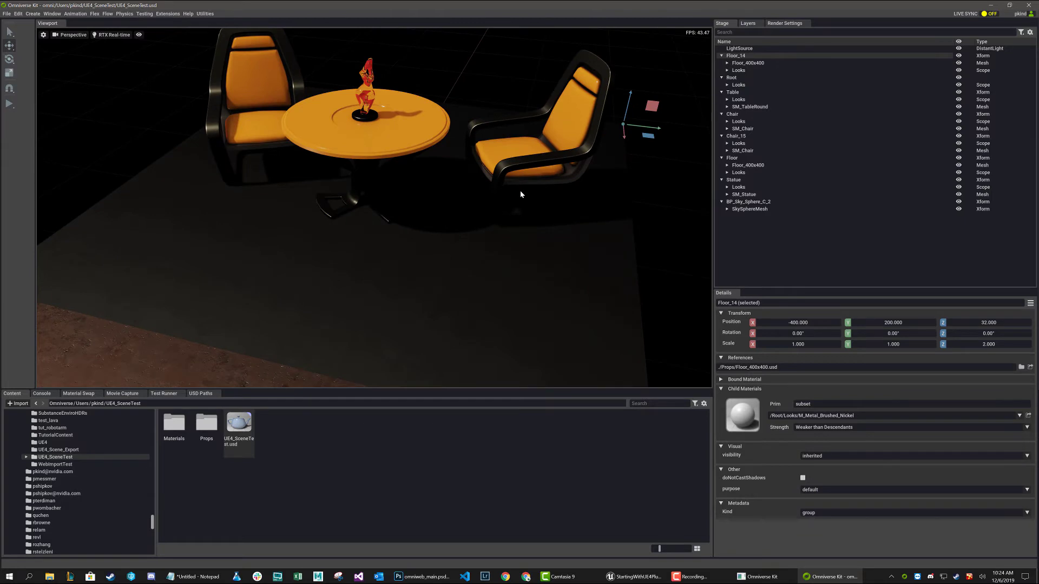
pyautogui.keyDown('alt'); pyautogui.moveTo(521, 191); pyautogui.dragTo(367, 166); pyautogui.keyUp('alt')
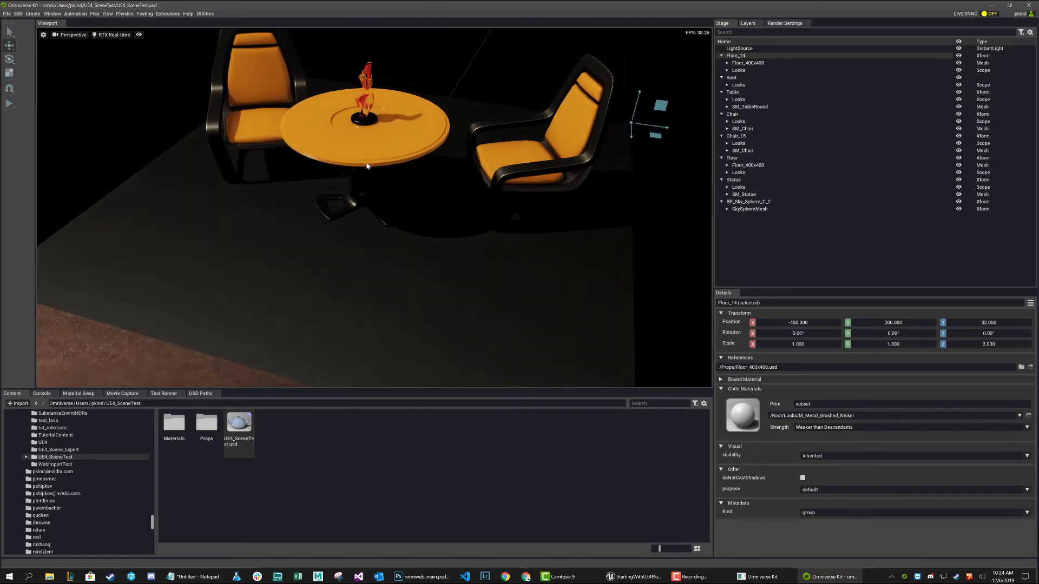
pyautogui.keyDown('alt'); pyautogui.moveTo(374, 130); pyautogui.dragTo(374, 201); pyautogui.keyUp('alt')
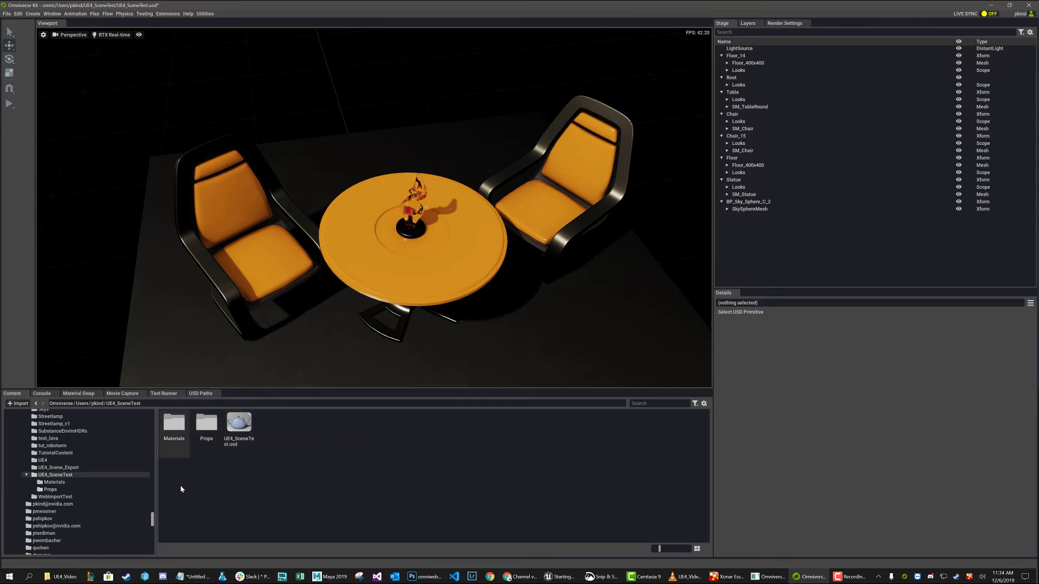
# Open SM_Chair.usd from the scene's Props folder and inspect the chair asset on its own.
pyautogui.doubleClick(208, 423)
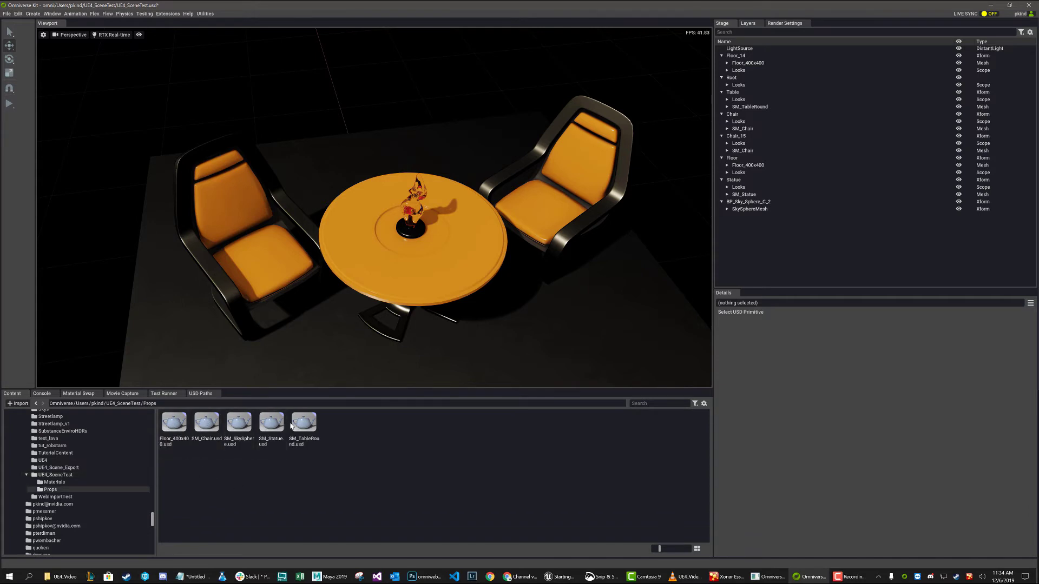
pyautogui.doubleClick(209, 426)
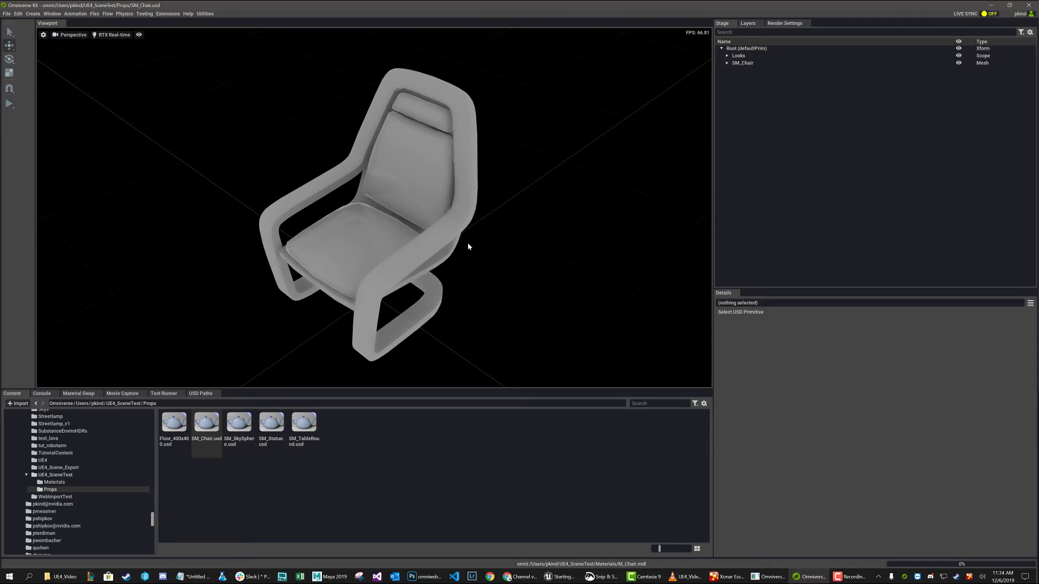
pyautogui.keyDown('alt'); pyautogui.moveTo(401, 262); pyautogui.dragTo(364, 374); pyautogui.keyUp('alt')
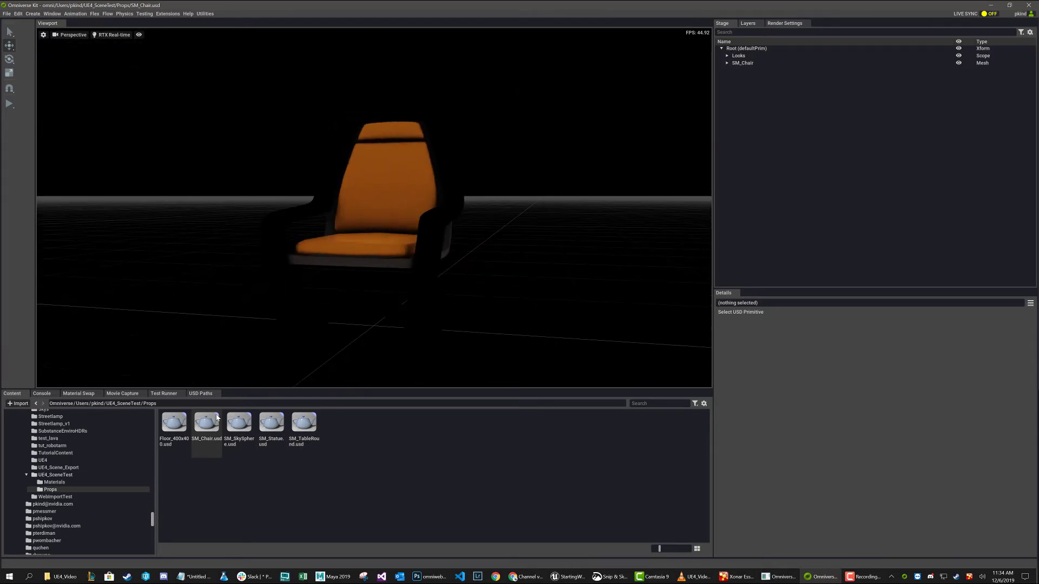
# Check the assets in the Props folder and reopen UE4_SceneTest.usd from the UE4_SceneTest folder.
pyautogui.click(133, 406)
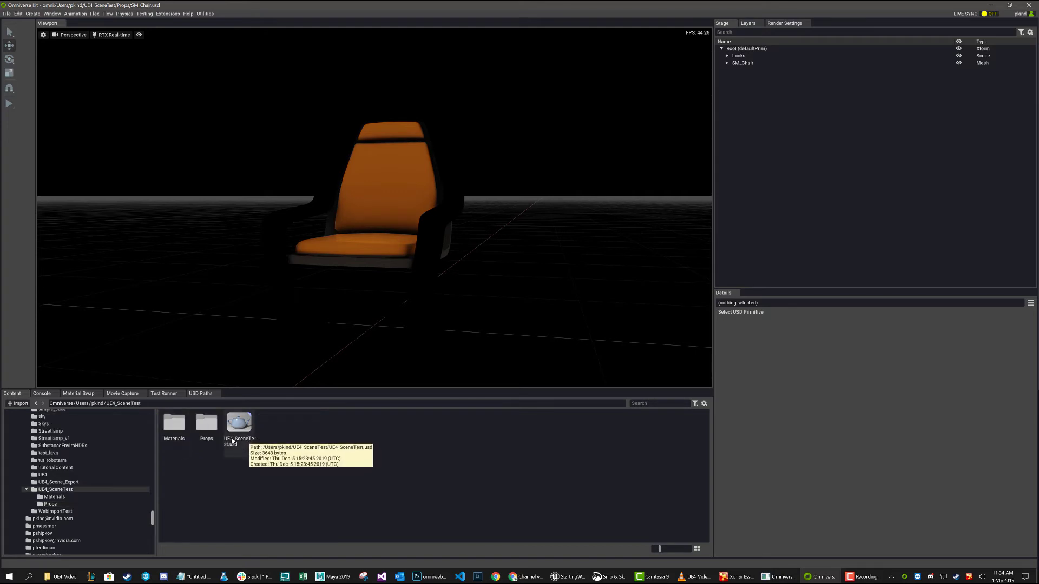
pyautogui.doubleClick(206, 423)
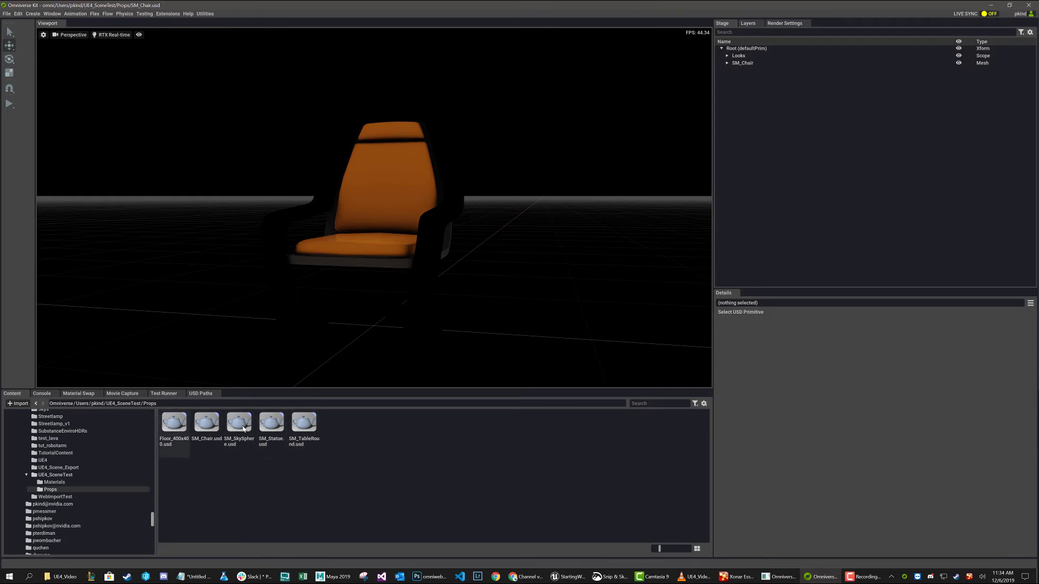
pyautogui.click(123, 404)
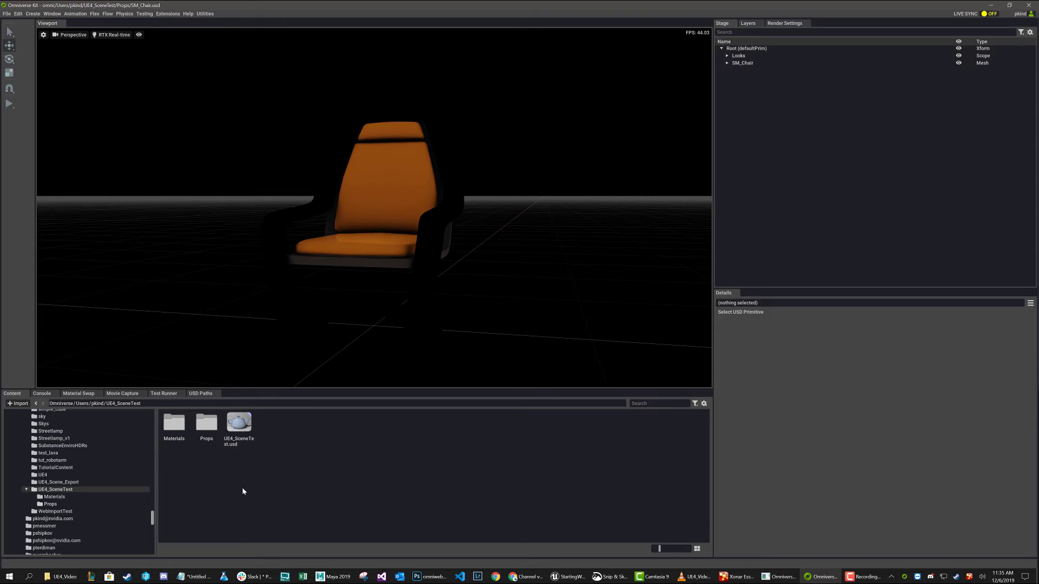
pyautogui.doubleClick(241, 436)
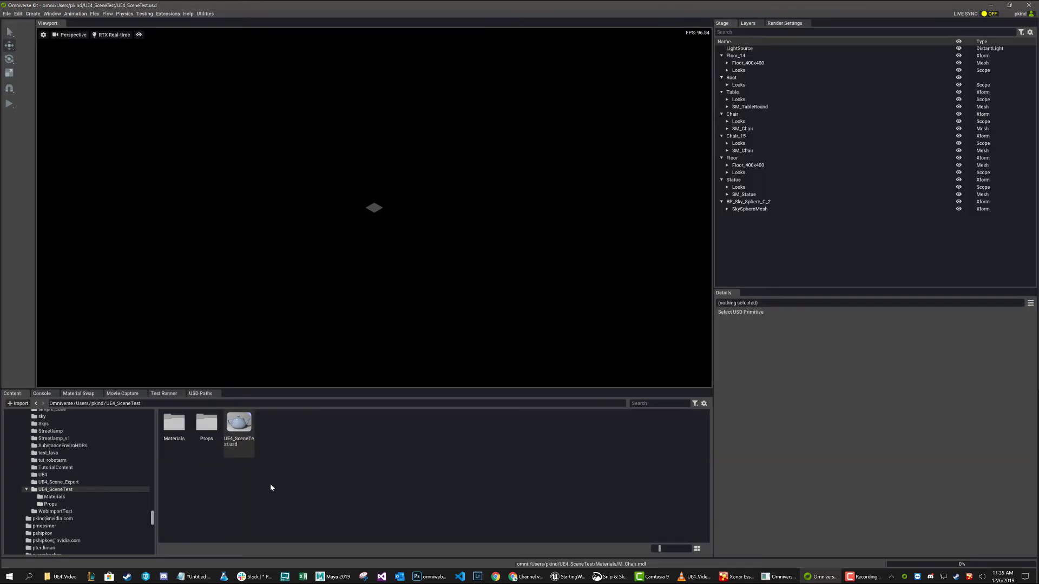
# Select the Floor_400x400 mesh under Floor_14, check the exported Materials folder, and examine the scene from several angles.
pyautogui.click(740, 62)
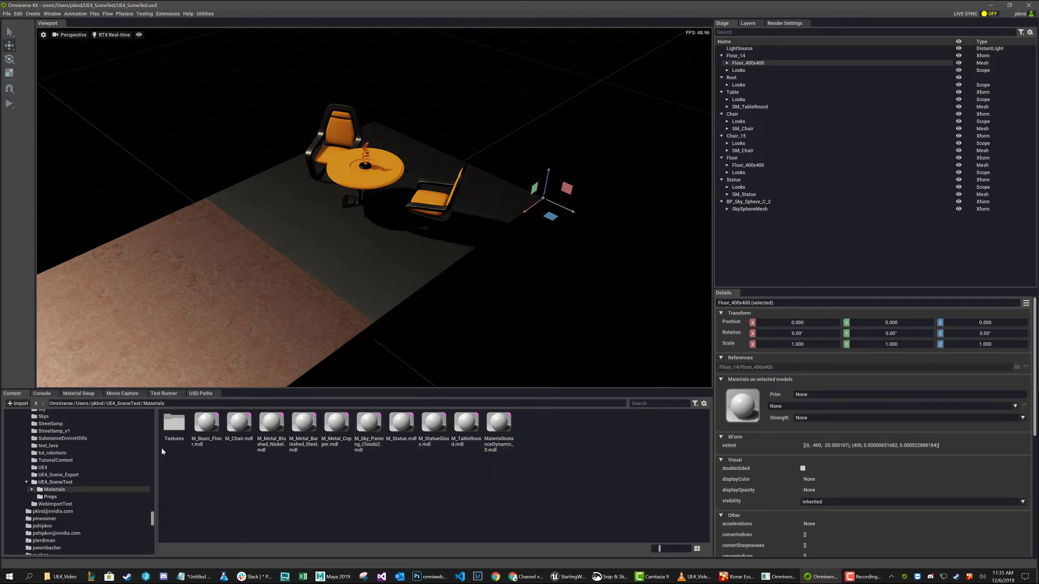
pyautogui.click(125, 403)
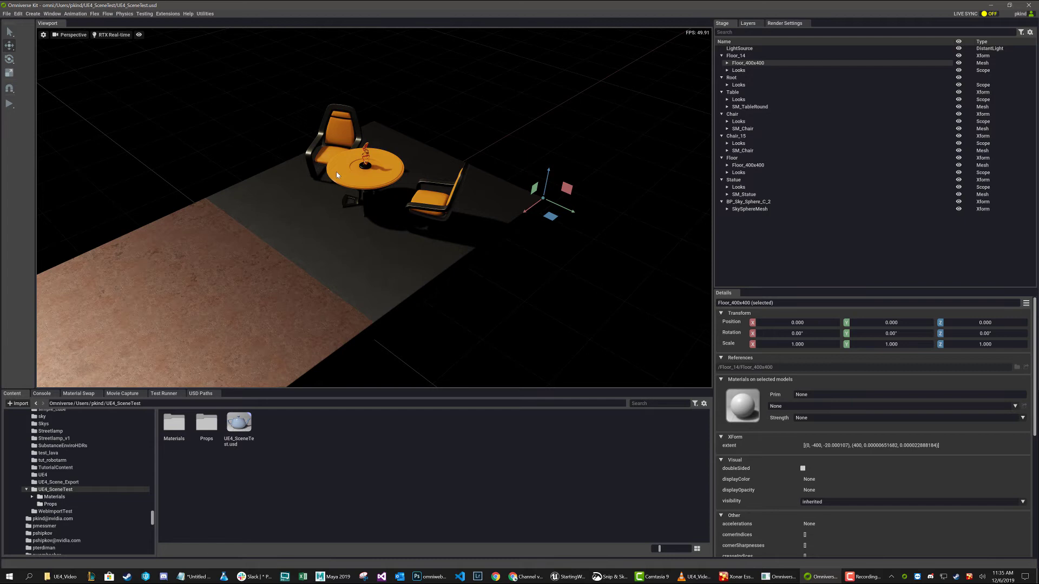
pyautogui.keyDown('alt'); pyautogui.moveTo(389, 154); pyautogui.dragTo(433, 274); pyautogui.keyUp('alt')
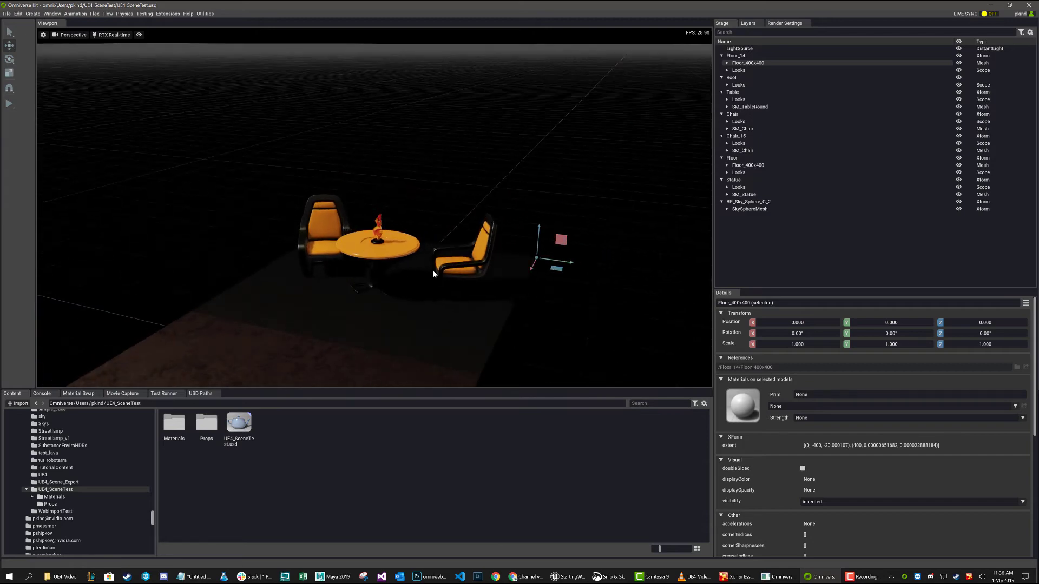
pyautogui.keyDown('alt'); pyautogui.moveTo(351, 291); pyautogui.dragTo(417, 241); pyautogui.keyUp('alt')
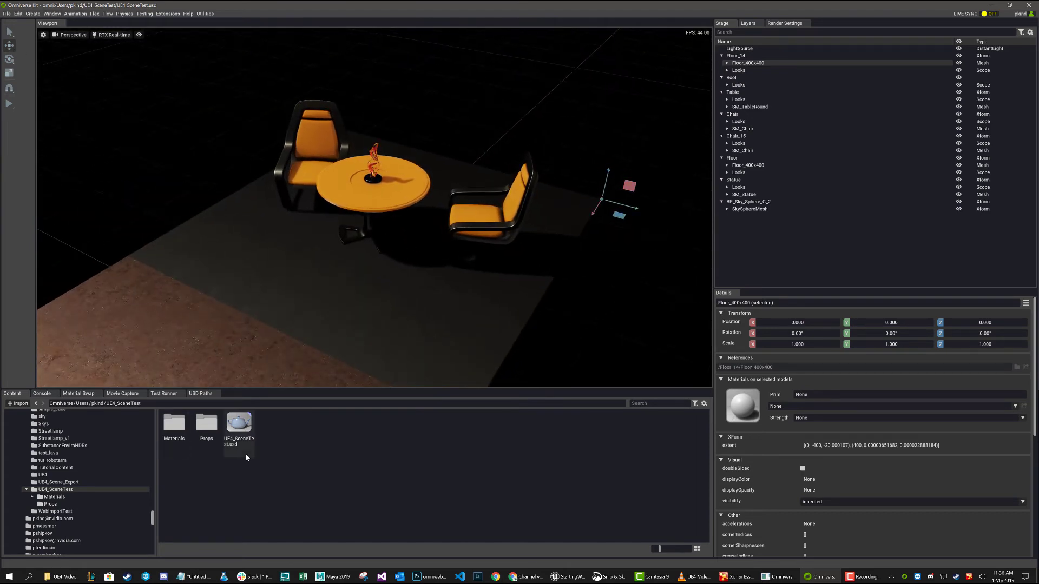
# Create a cube in the scene and scale it uniformly to about 36.8 so it encloses the furniture.
pyautogui.click(33, 14)
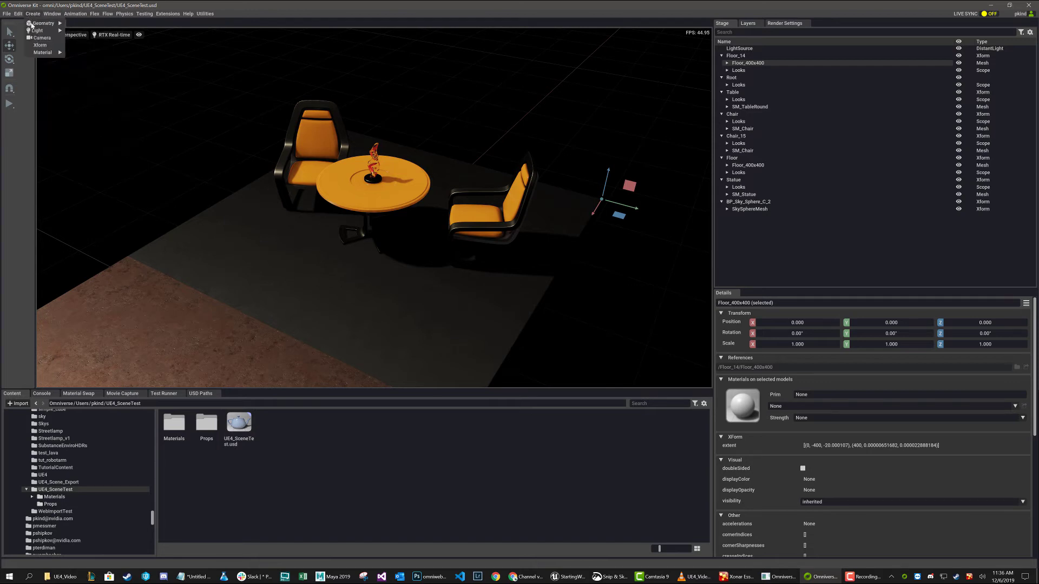
pyautogui.click(73, 24)
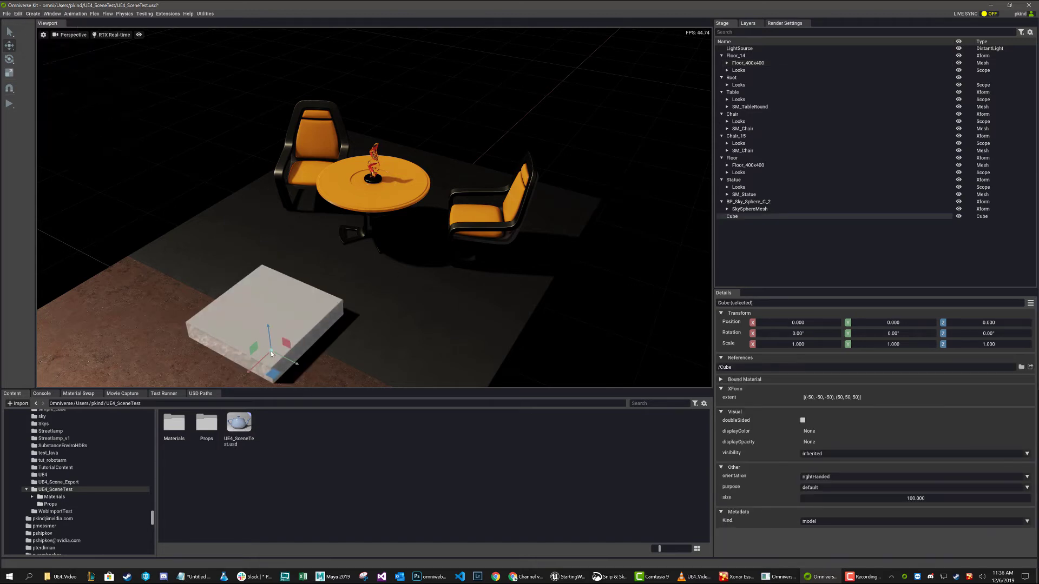
pyautogui.press('r')
pyautogui.moveTo(271, 352); pyautogui.dragTo(588, 352)
pyautogui.moveTo(868, 347); pyautogui.dragTo(836, 199)
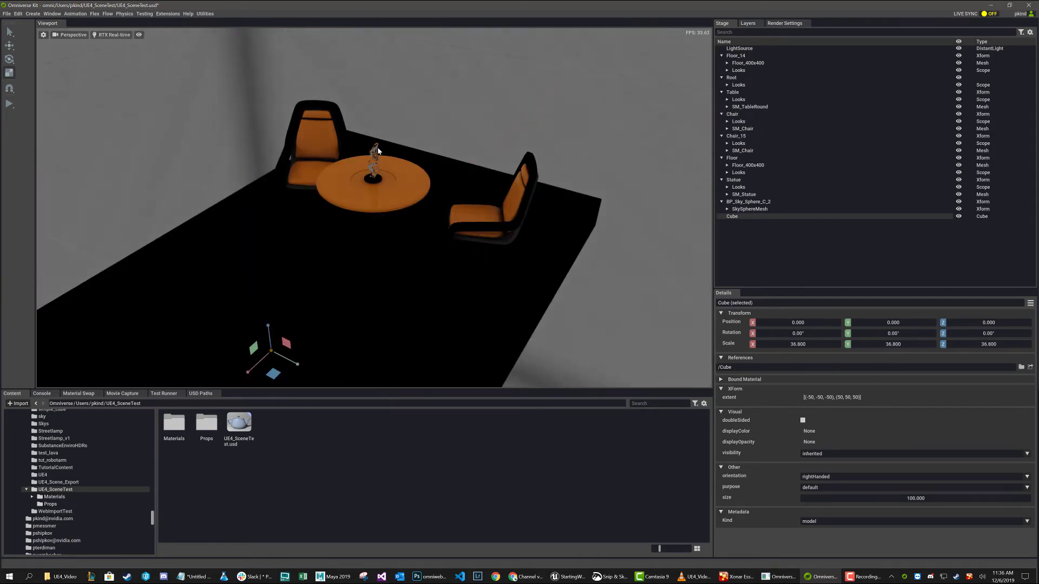
# Move the enclosing cube to about X -176 and Y 6.5.
pyautogui.press('w')
pyautogui.moveTo(252, 372); pyautogui.dragTo(616, 274)
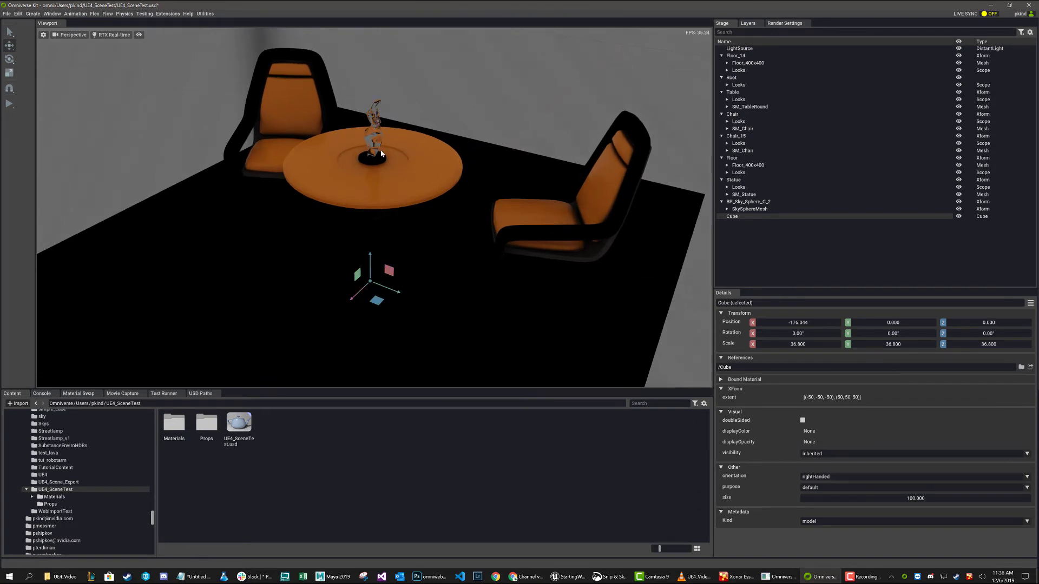
pyautogui.moveTo(401, 293); pyautogui.dragTo(411, 292)
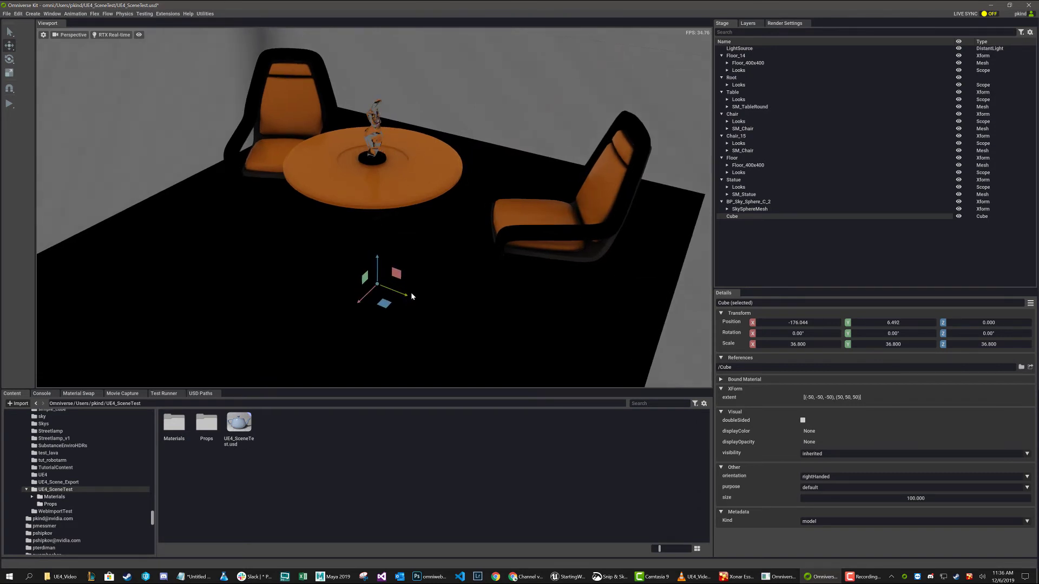
# Add a sphere light and move it above the floor to about X -25.6 and Z 220.7.
pyautogui.keyDown('alt'); pyautogui.moveTo(405, 157); pyautogui.dragTo(350, 160); pyautogui.keyUp('alt')
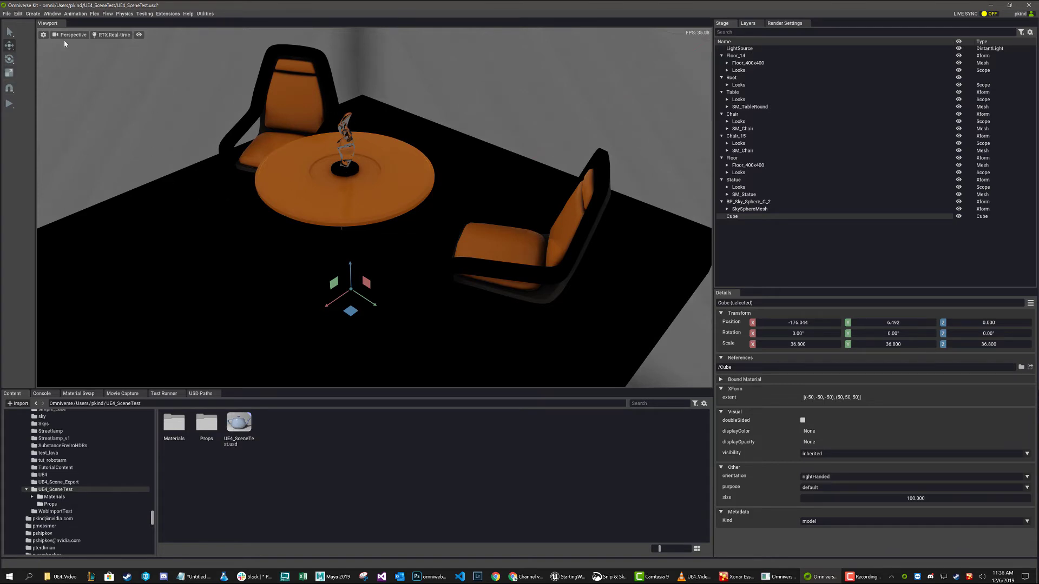
pyautogui.click(52, 14)
pyautogui.moveTo(29, 7)
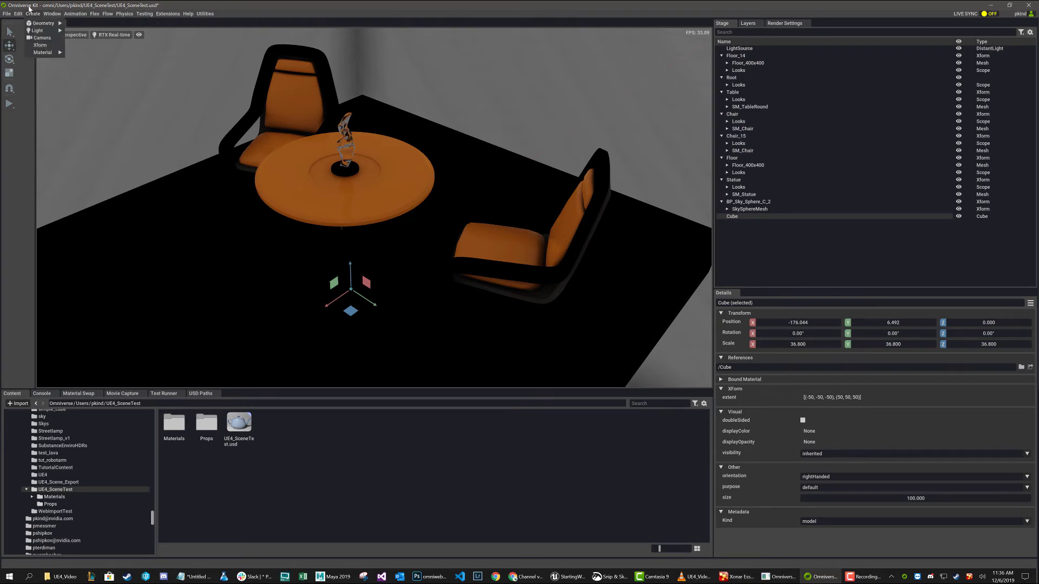
pyautogui.moveTo(35, 31)
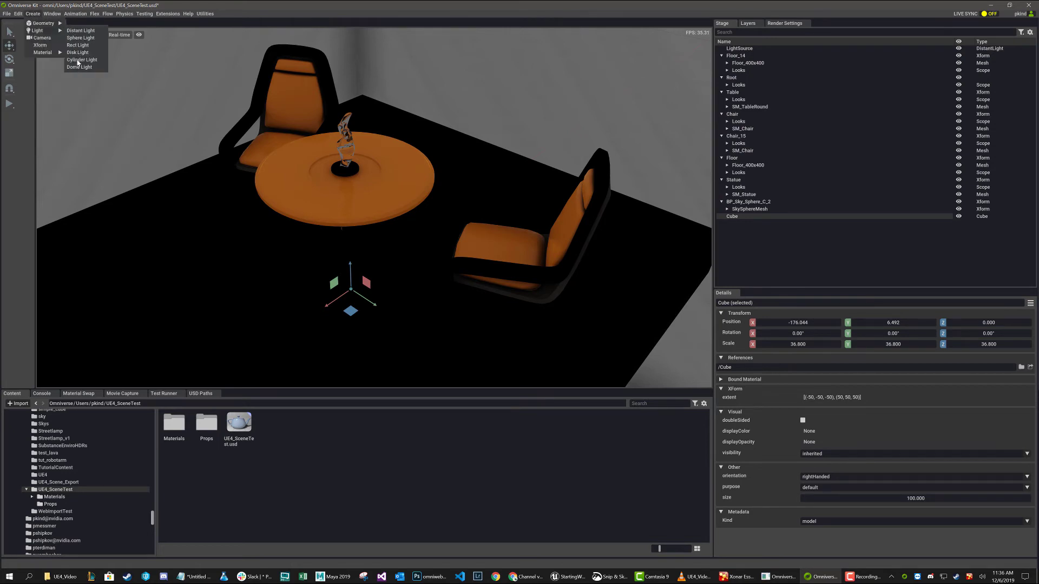
pyautogui.click(79, 38)
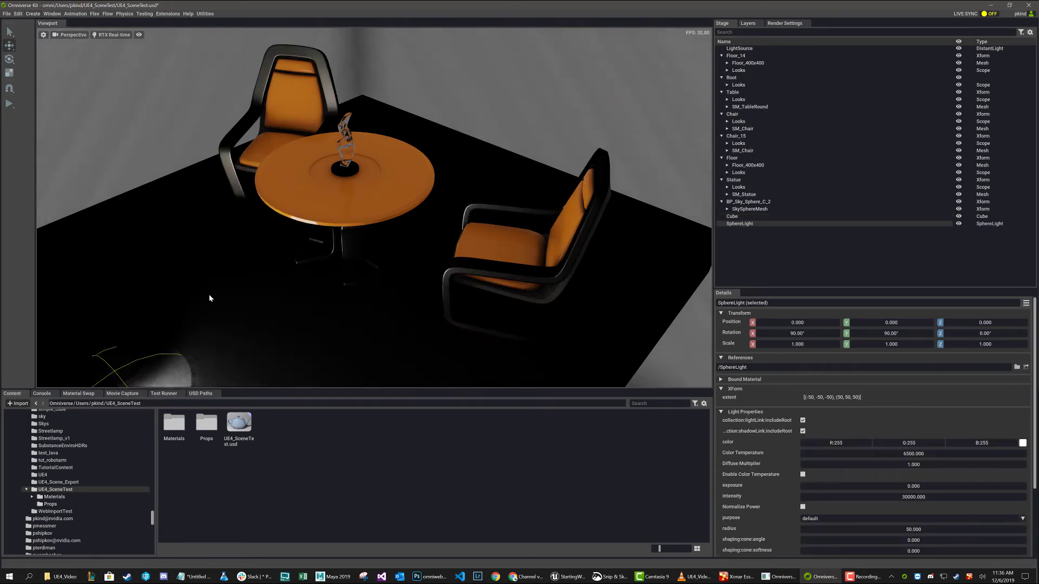
pyautogui.scroll(-4, 209, 298)
pyautogui.moveTo(222, 355); pyautogui.dragTo(245, 124)
pyautogui.moveTo(195, 146); pyautogui.dragTo(162, 74)
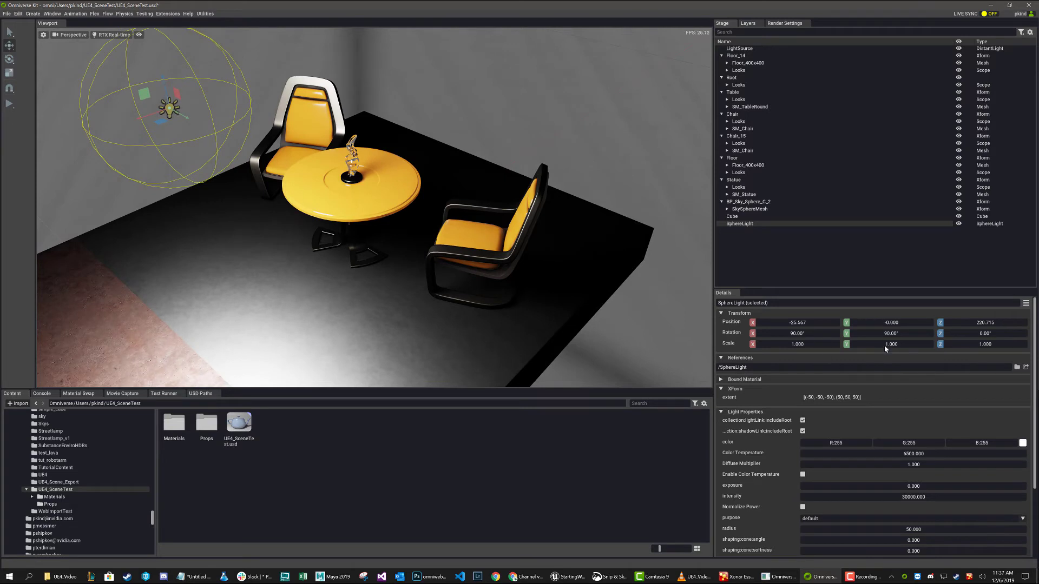
# Set the sphere light's intensity to 10000 and check the lighting on the table and chairs.
pyautogui.doubleClick(910, 498)
pyautogui.write('10000')
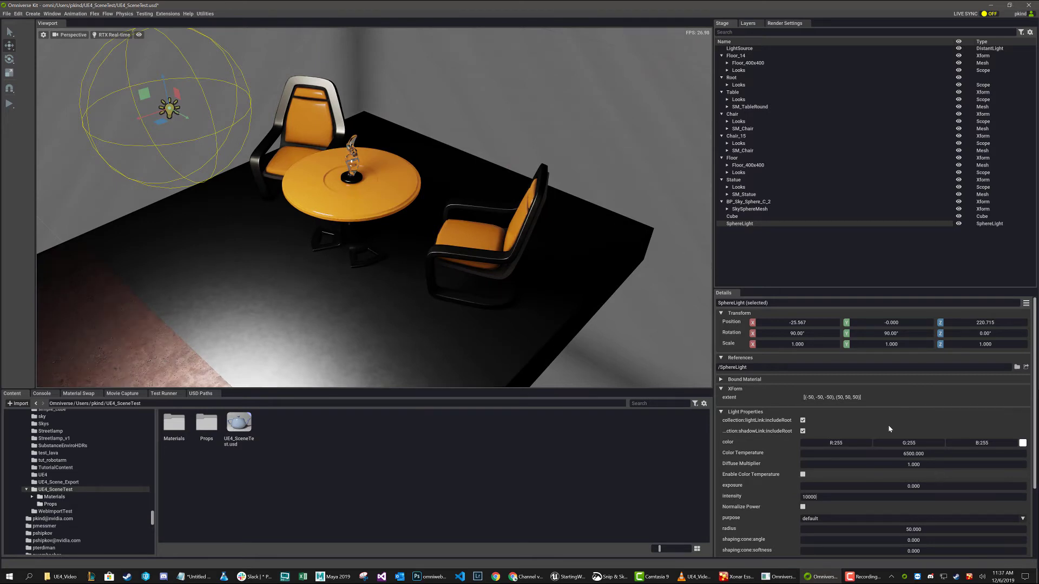
pyautogui.click(153, 108)
pyautogui.click(169, 111)
pyautogui.keyDown('alt'); pyautogui.moveTo(416, 319); pyautogui.dragTo(286, 163); pyautogui.keyUp('alt')
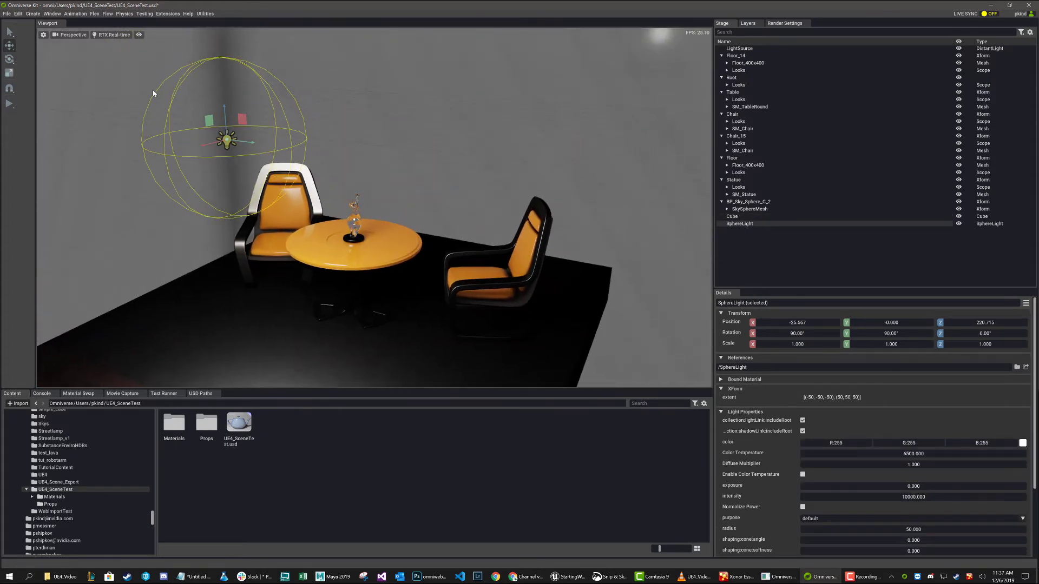
# Switch the viewport renderer to RTX Path-traced and inspect the table and chairs up close.
pyautogui.click(112, 35)
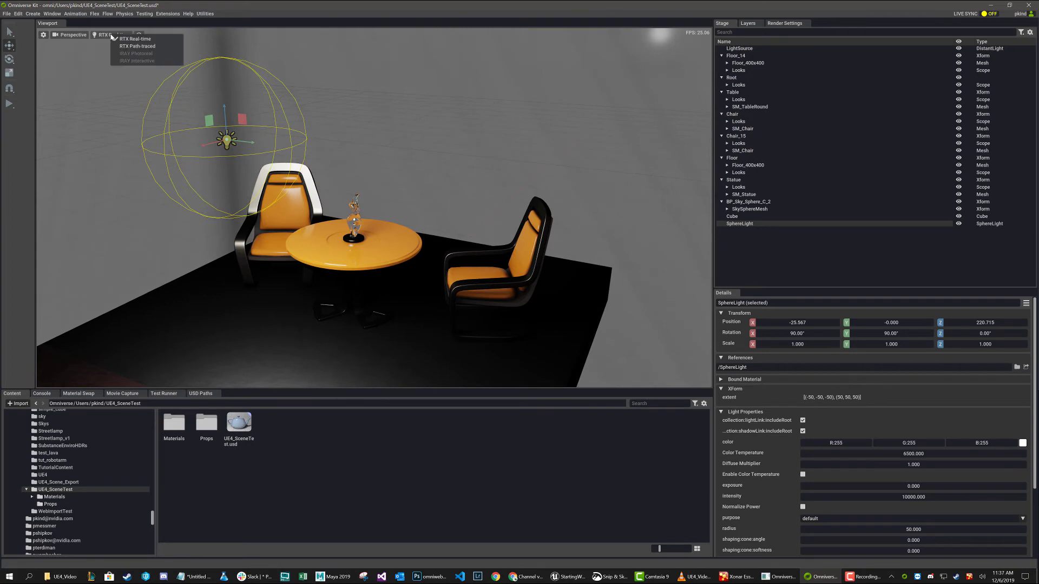
pyautogui.click(137, 46)
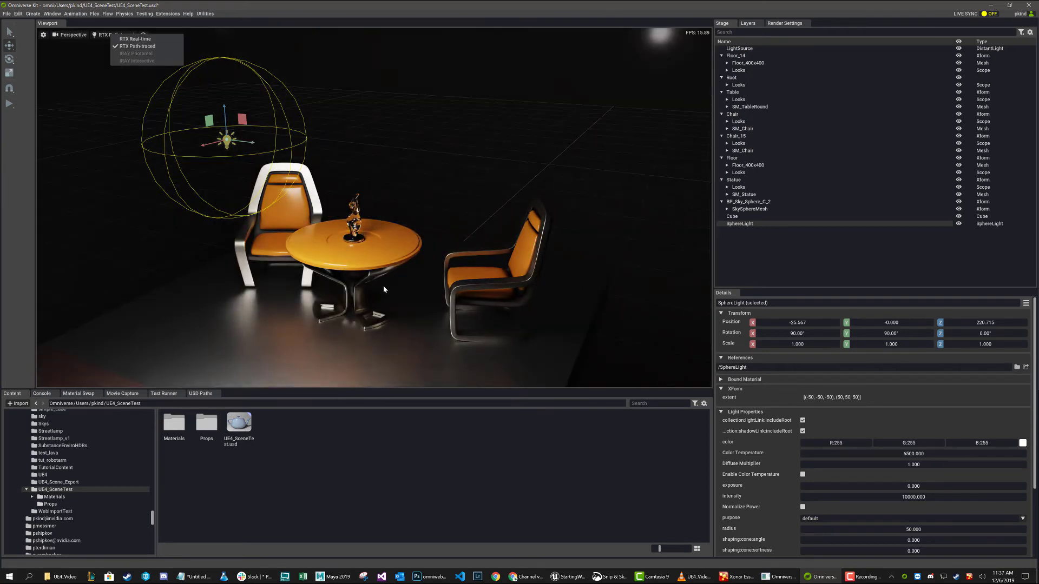
pyautogui.keyDown('alt'); pyautogui.moveTo(424, 264); pyautogui.dragTo(391, 268); pyautogui.keyUp('alt')
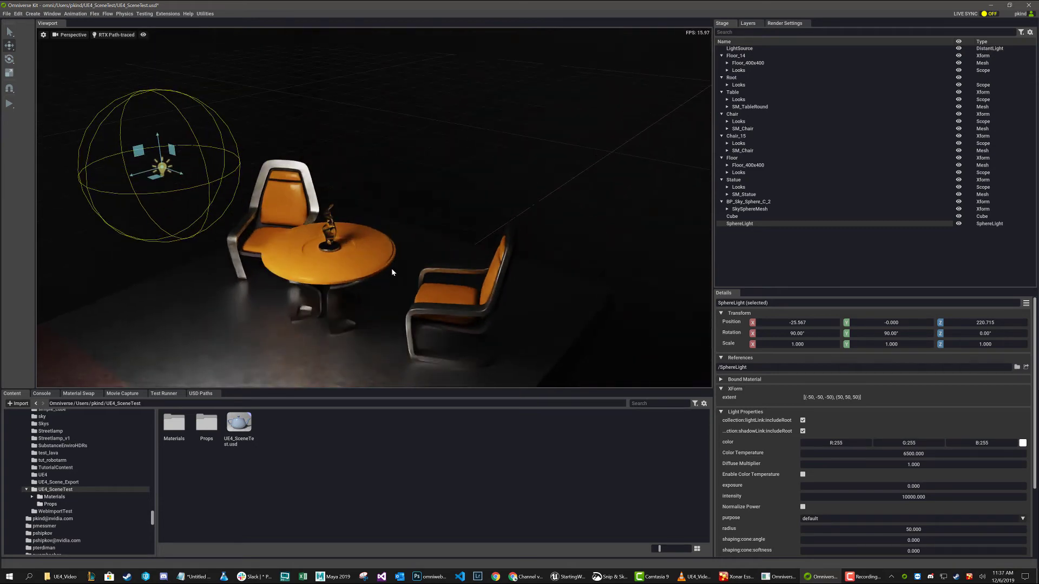
pyautogui.keyDown('alt'); pyautogui.moveTo(320, 275); pyautogui.dragTo(499, 291, button='right'); pyautogui.keyUp('alt')
pyautogui.moveTo(500, 291)
pyautogui.keyDown('alt'); pyautogui.mouseDown()
pyautogui.moveTo(487, 289)
pyautogui.moveTo(492, 304)
pyautogui.mouseUp(); pyautogui.keyUp('alt')
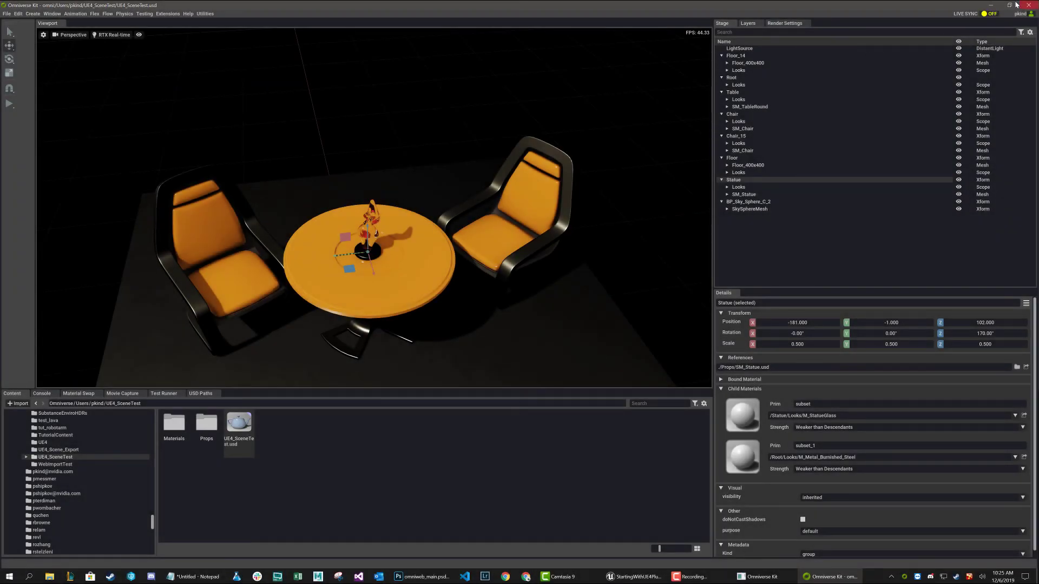
# Close Omniverse Kit and open the three_paths_variant stage from the MarbleMadness/ThreePaths folder in Unreal.
pyautogui.click(1029, 4)
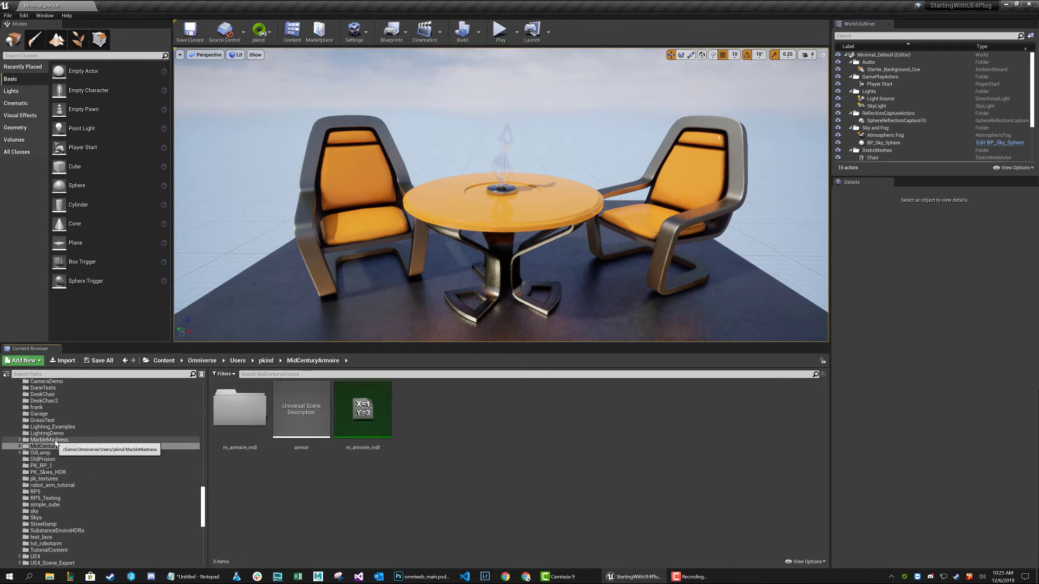
pyautogui.scroll(5, 90, 451)
pyautogui.scroll(-4, 90, 451)
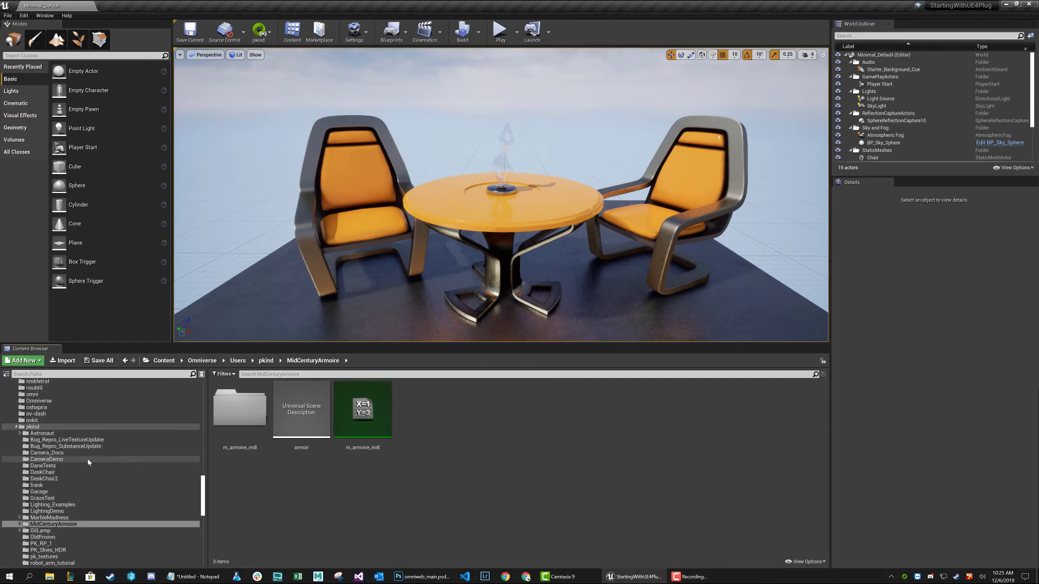
pyautogui.click(90, 466)
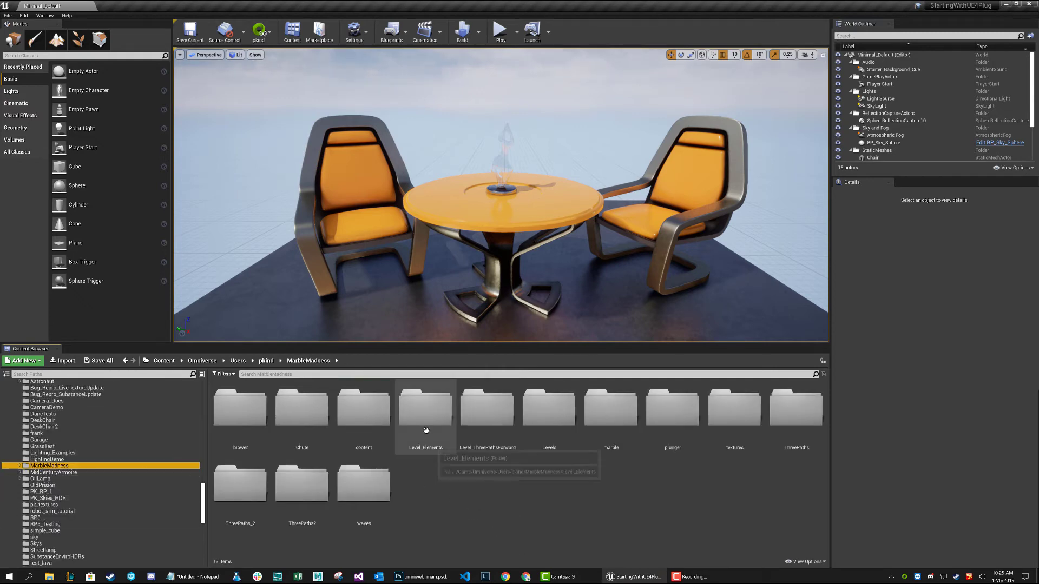
pyautogui.doubleClick(786, 420)
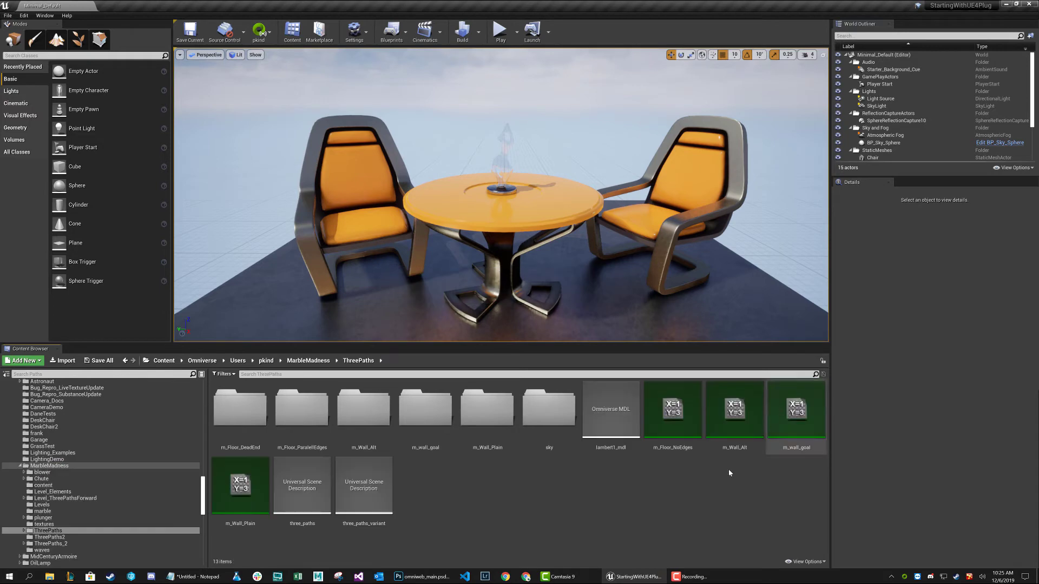
pyautogui.click(381, 508)
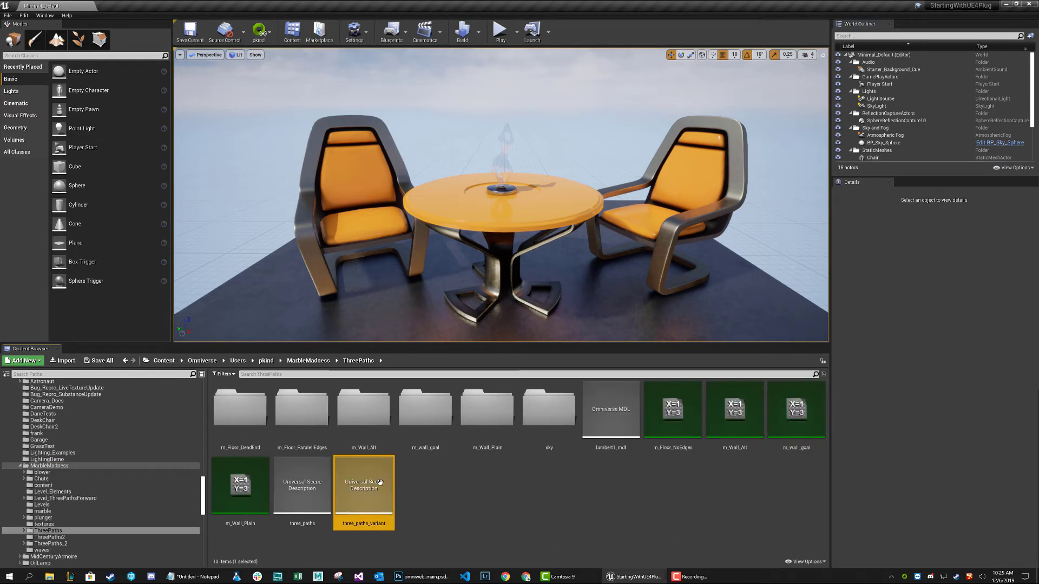
pyautogui.doubleClick(380, 483)
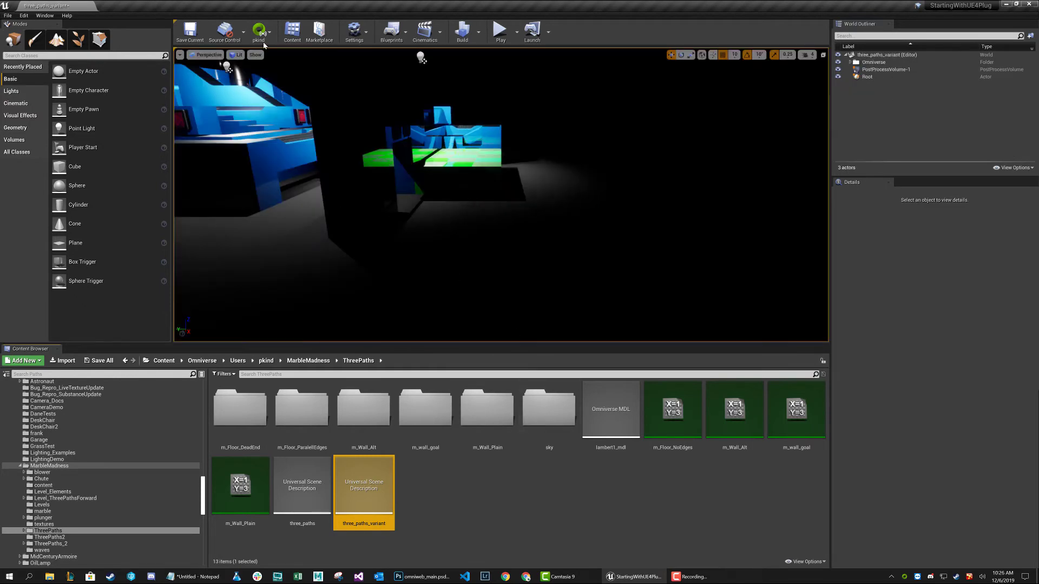
# Select the level's Root actor and examine the marble course and its lights from several angles.
pyautogui.click(517, 311)
pyautogui.moveTo(516, 311); pyautogui.dragTo(517, 312, button='right')
pyautogui.click(268, 32)
pyautogui.click(265, 58)
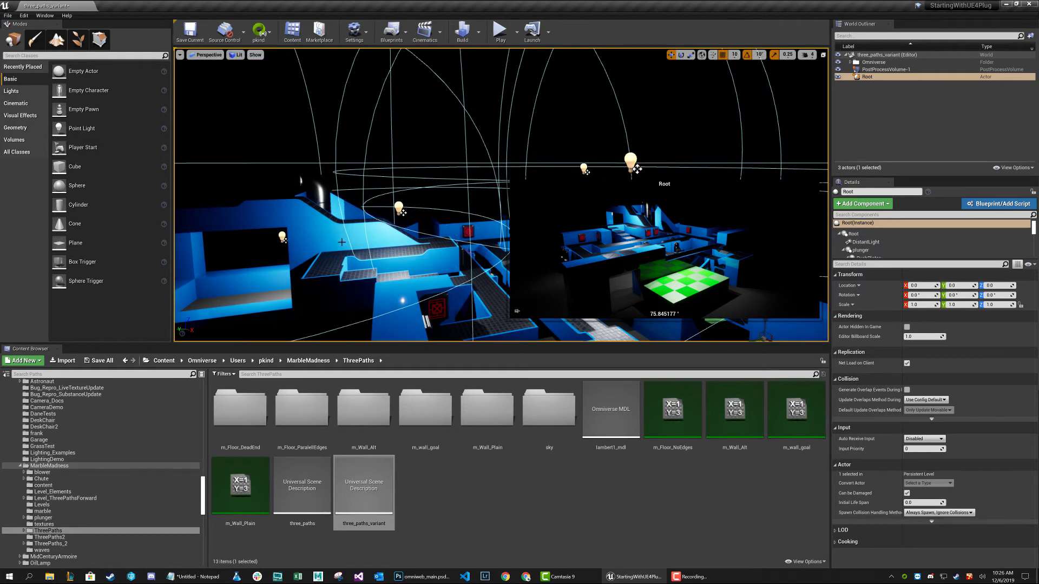
pyautogui.moveTo(341, 242); pyautogui.dragTo(341, 242, button='right')
pyautogui.moveTo(539, 158); pyautogui.dragTo(539, 158, button='right')
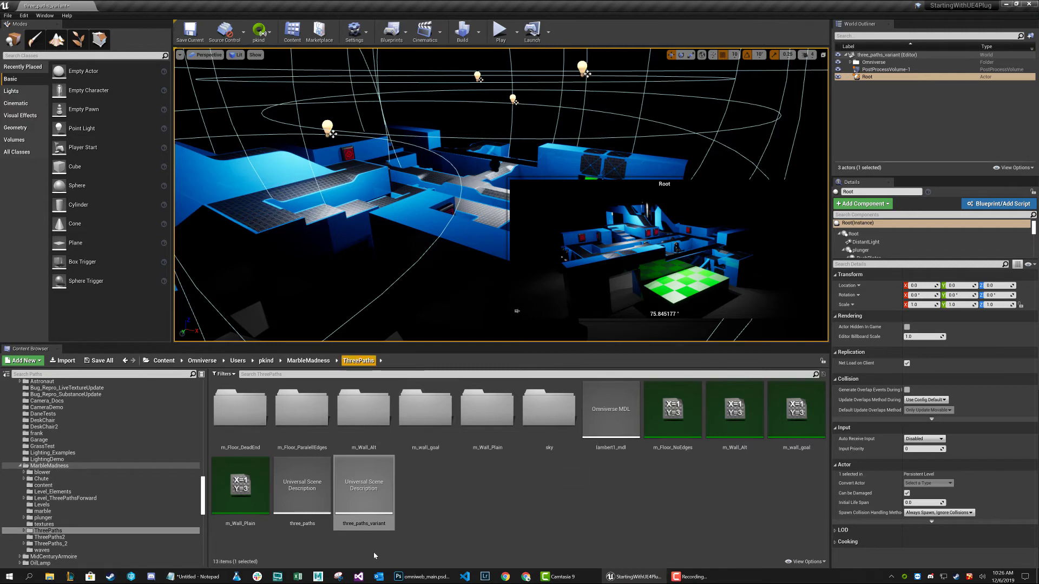
# Switch to Maya, open the Omniverse plug-in window and sign in to the Omniverse server.
pyautogui.click(317, 578)
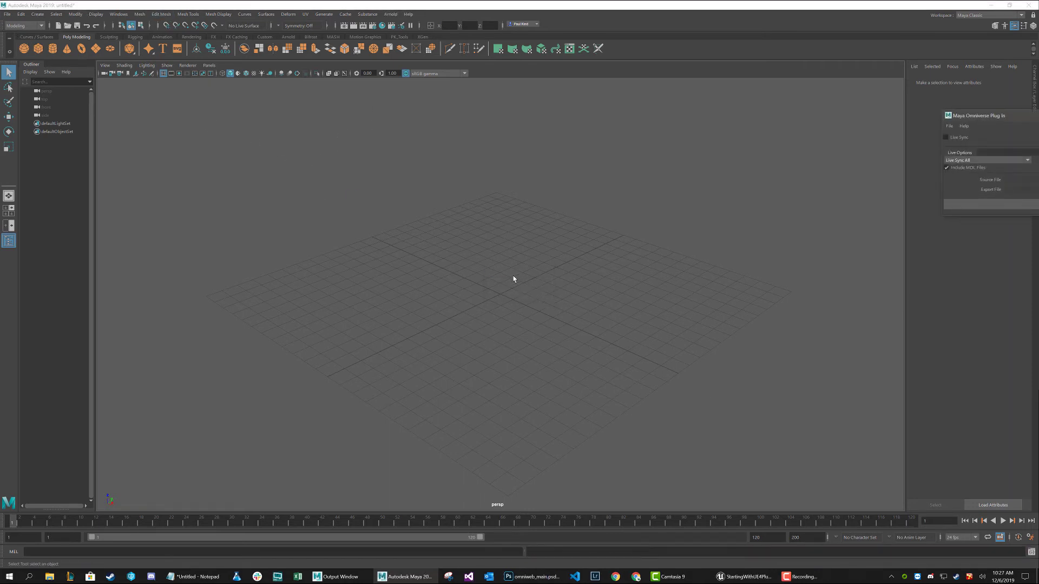
pyautogui.click(414, 17)
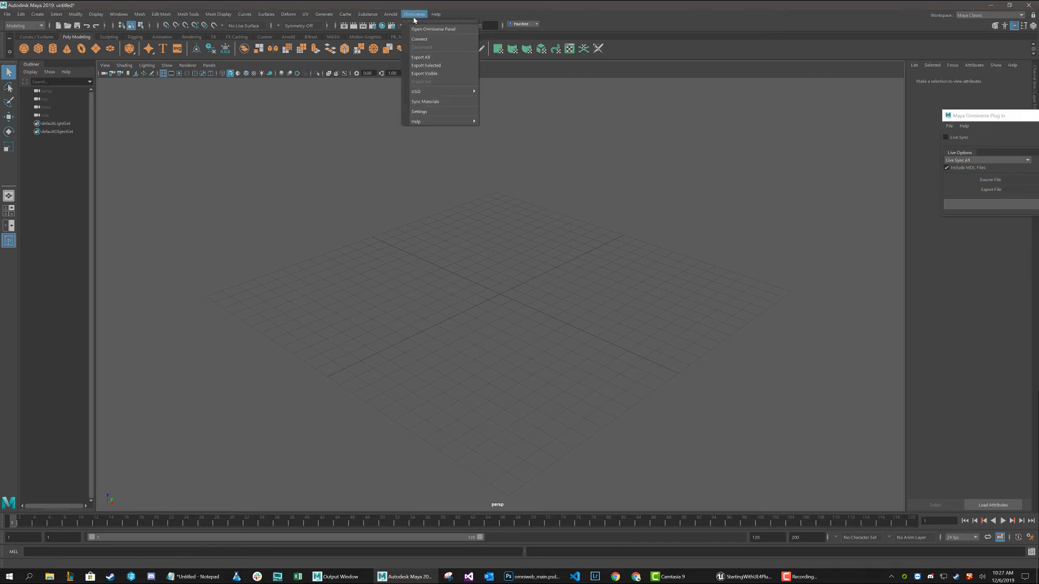
pyautogui.click(413, 34)
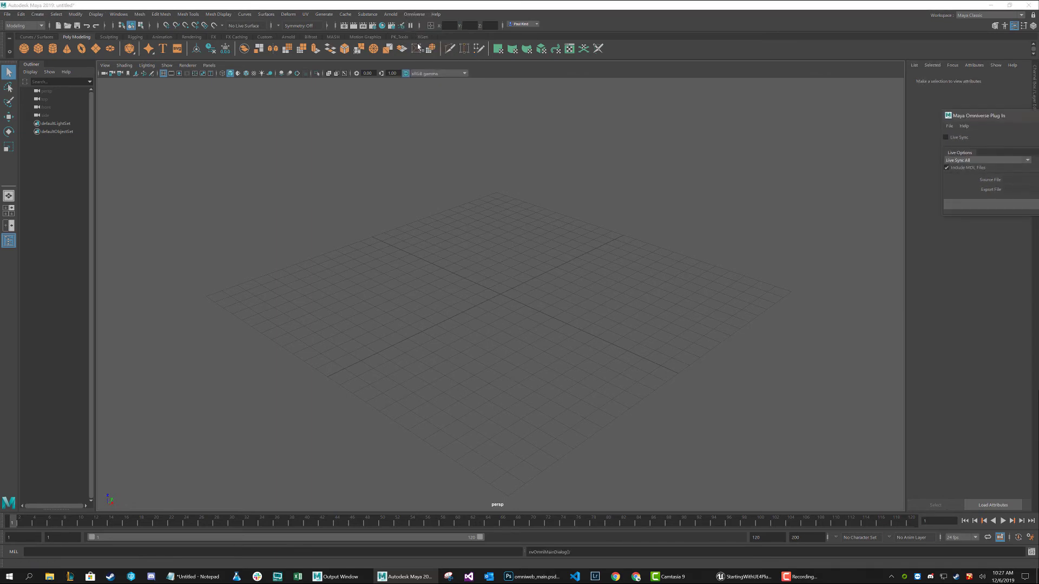
pyautogui.moveTo(1024, 118); pyautogui.dragTo(493, 204)
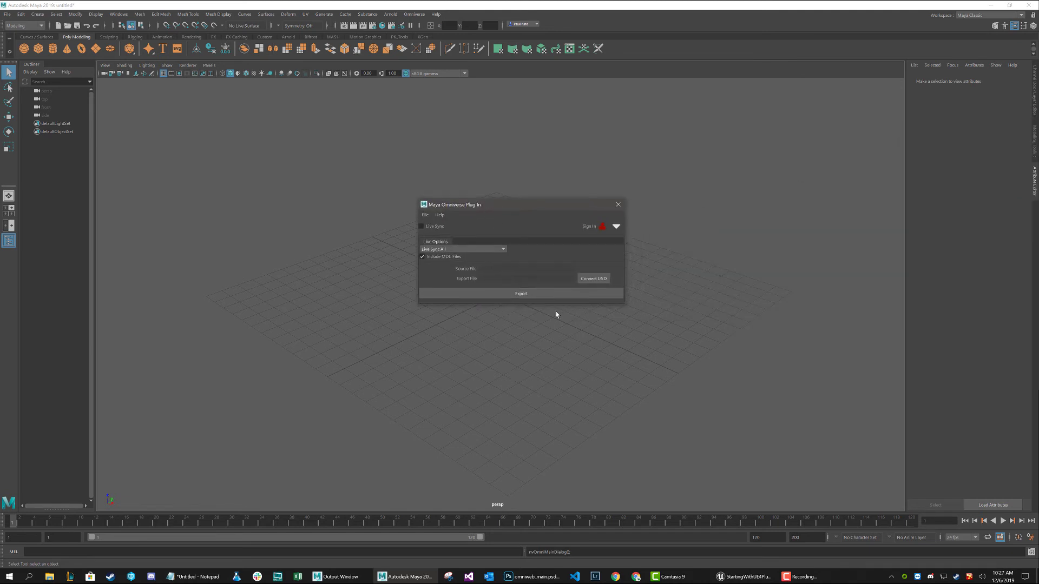
pyautogui.click(602, 227)
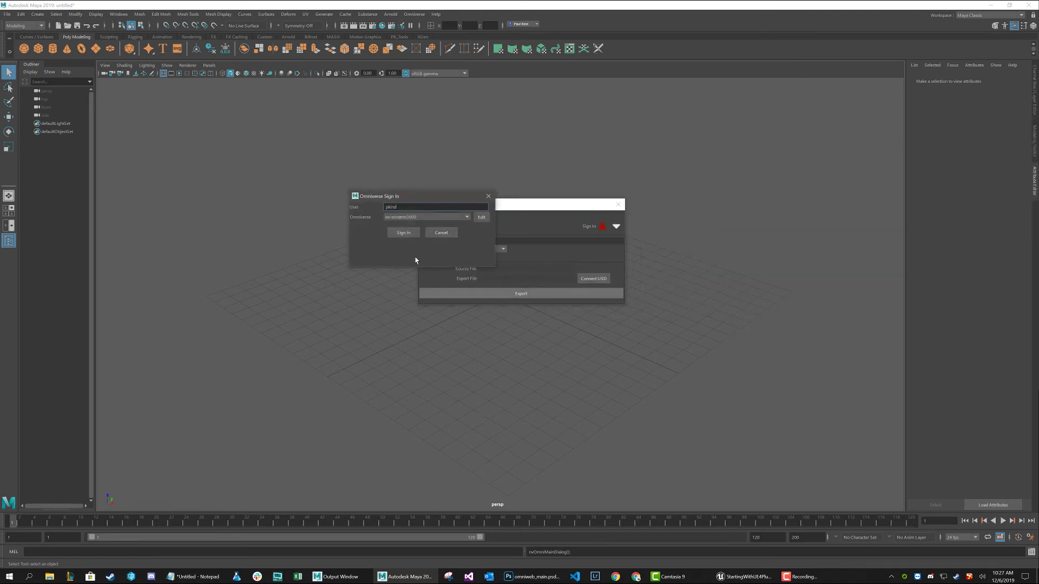
pyautogui.click(402, 234)
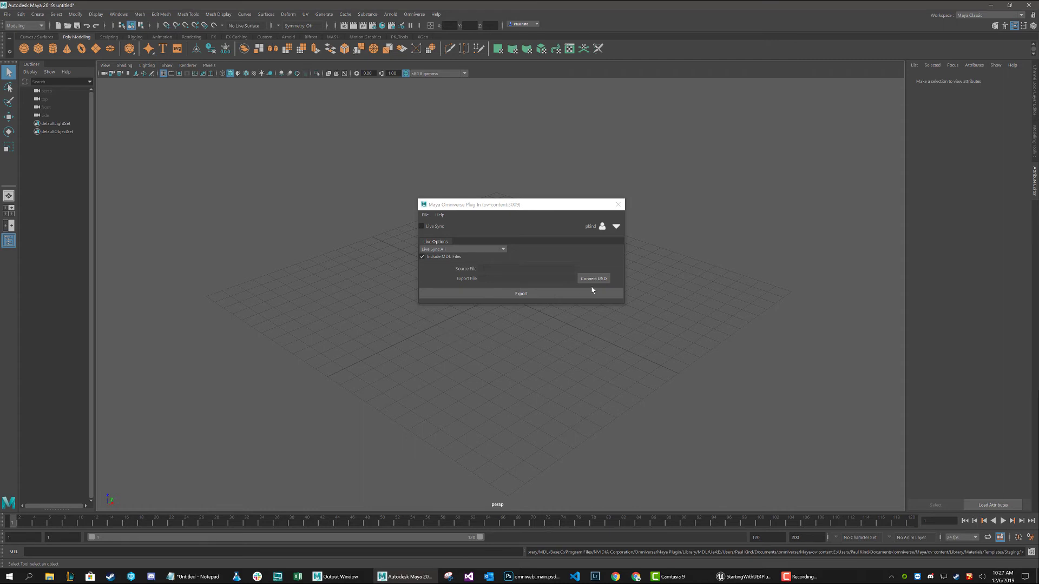
# Enable Live Sync and open three_paths_variant.usd from the MarbleMadness/ThreePaths folder with its materials included.
pyautogui.click(421, 227)
pyautogui.click(423, 215)
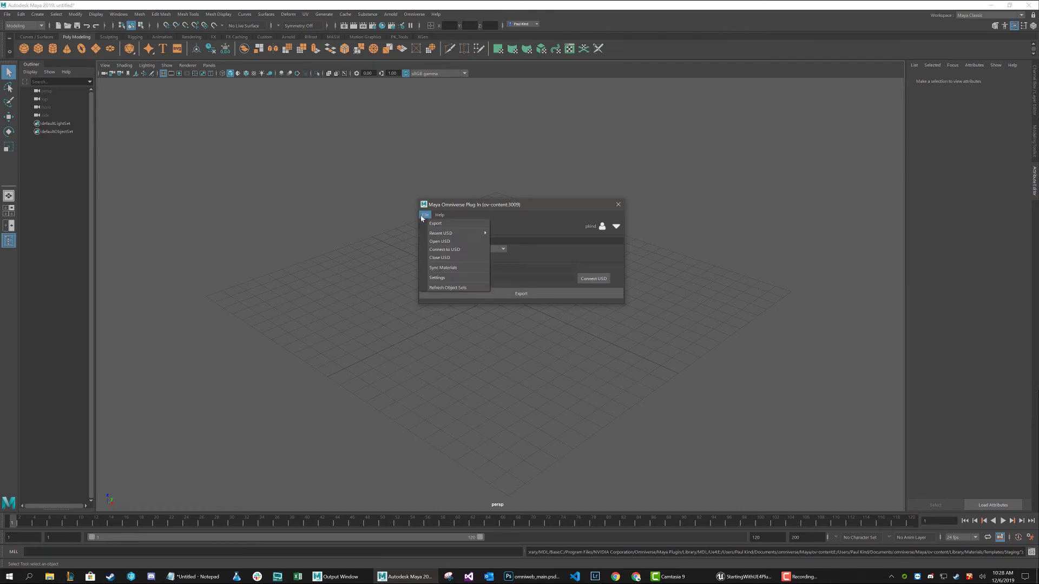
pyautogui.click(438, 242)
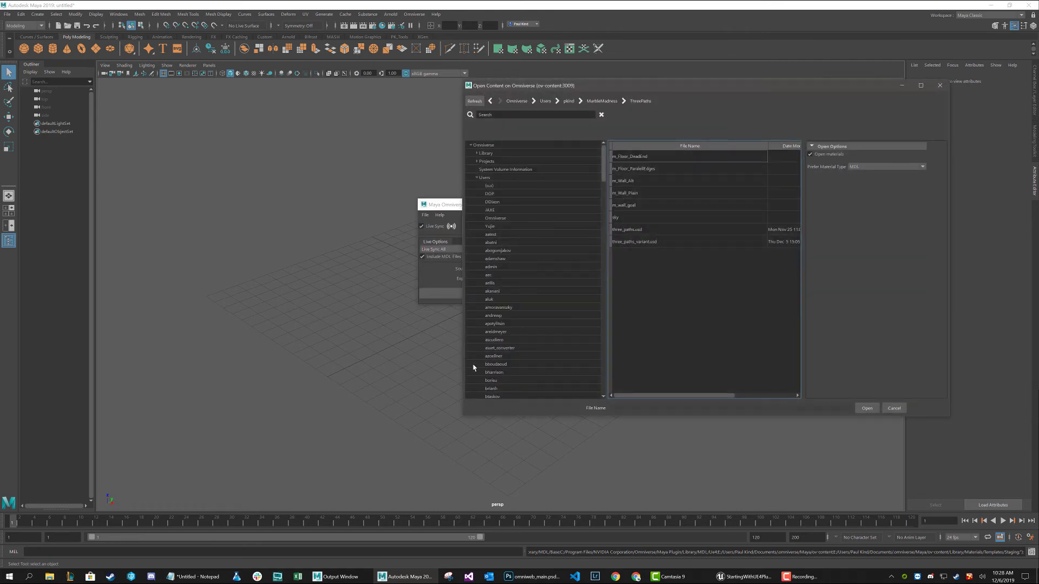
pyautogui.scroll(-7, 504, 265)
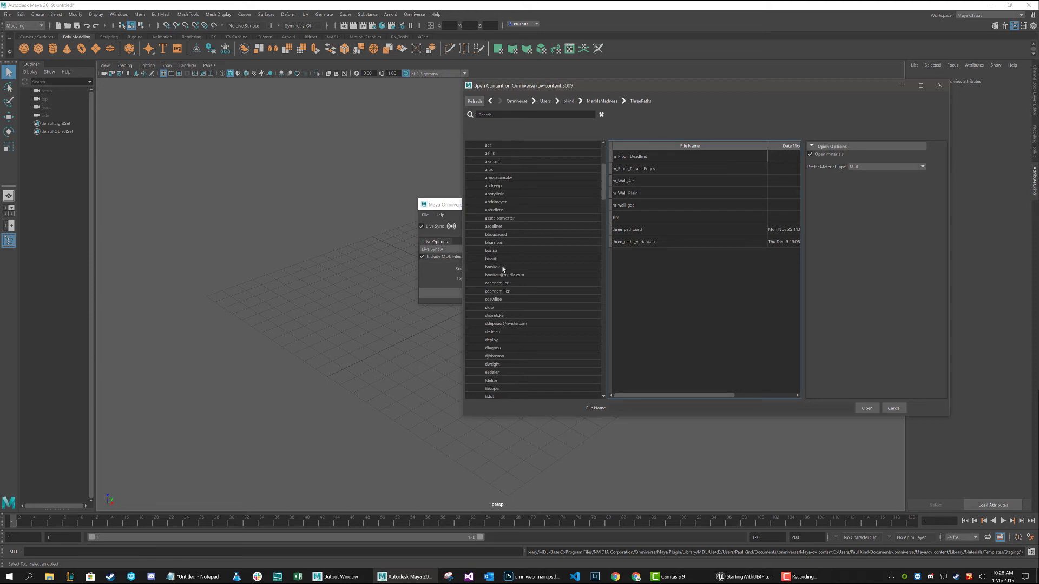
pyautogui.scroll(-12, 502, 269)
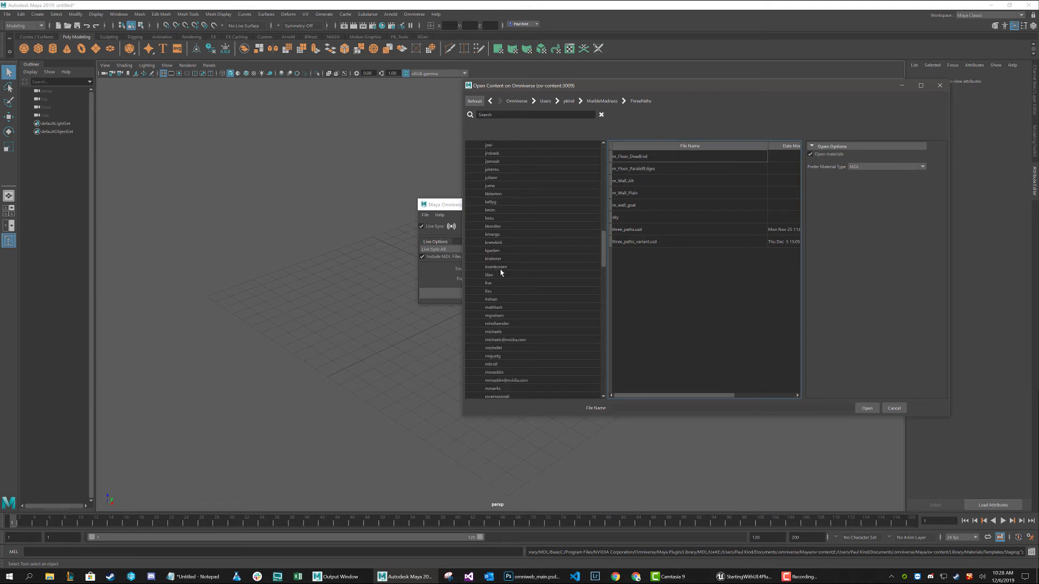
pyautogui.scroll(-10, 499, 277)
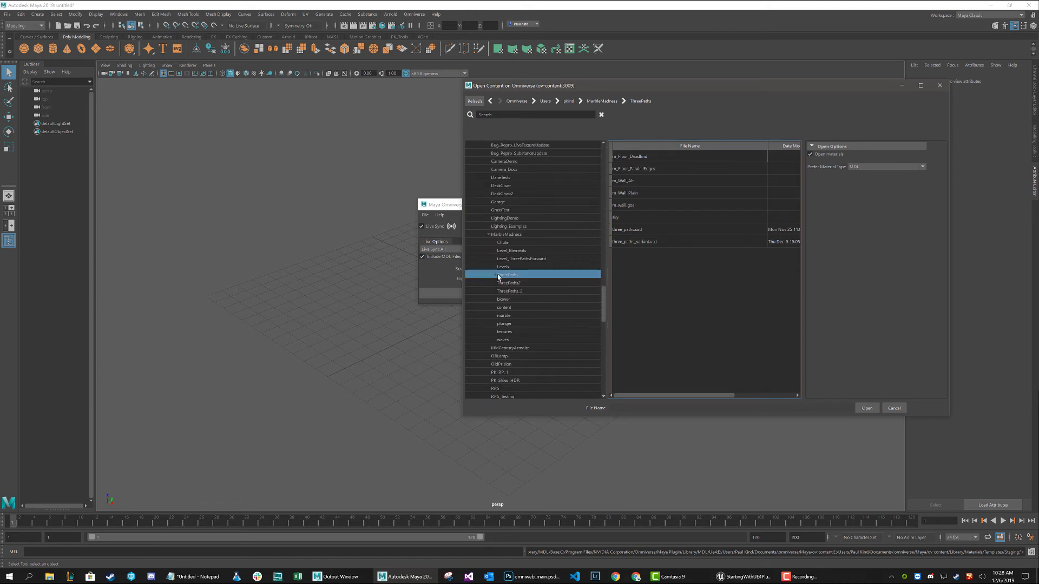
pyautogui.click(494, 276)
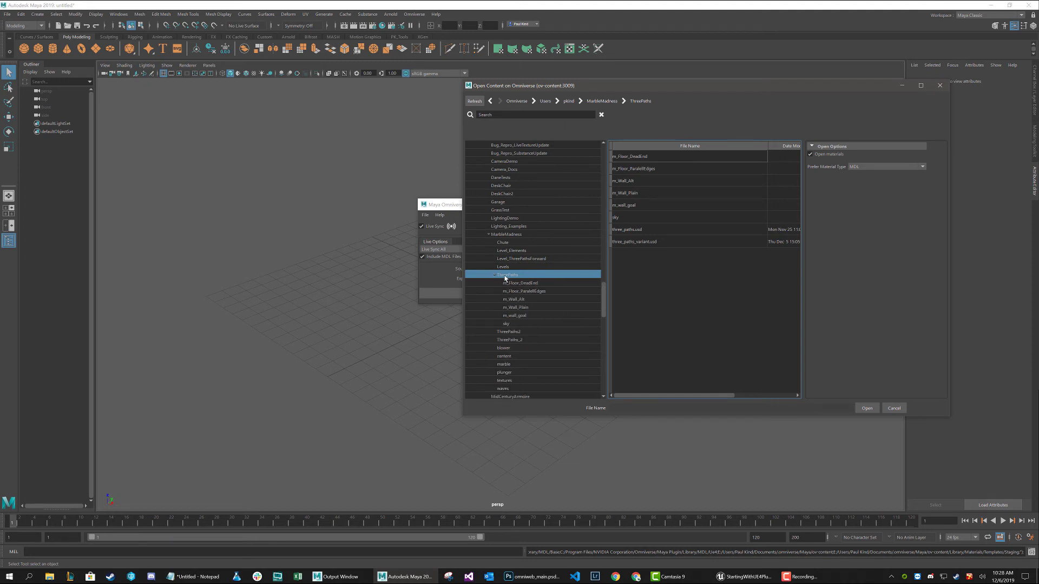
pyautogui.click(620, 243)
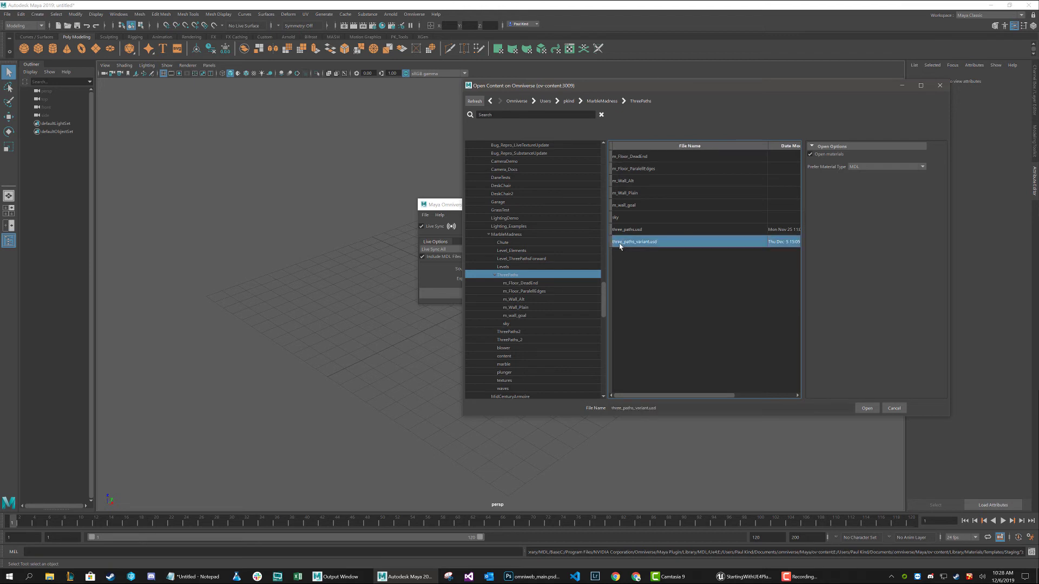
pyautogui.click(866, 408)
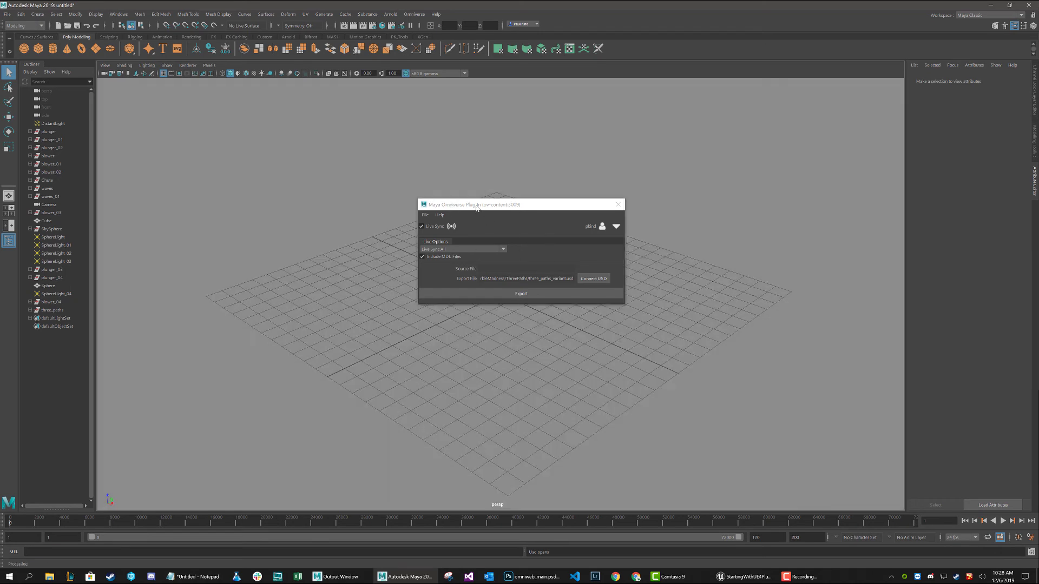
# Move the Omniverse plug-in window out of the way and frame the whole marble course in the perspective view.
pyautogui.moveTo(447, 207); pyautogui.dragTo(547, 242)
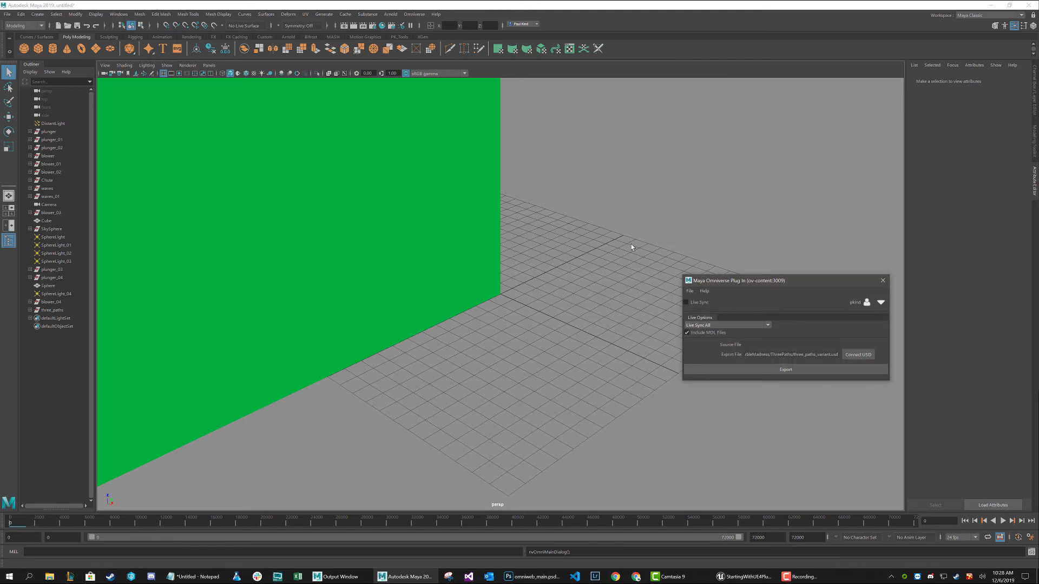
pyautogui.moveTo(796, 283); pyautogui.dragTo(833, 114)
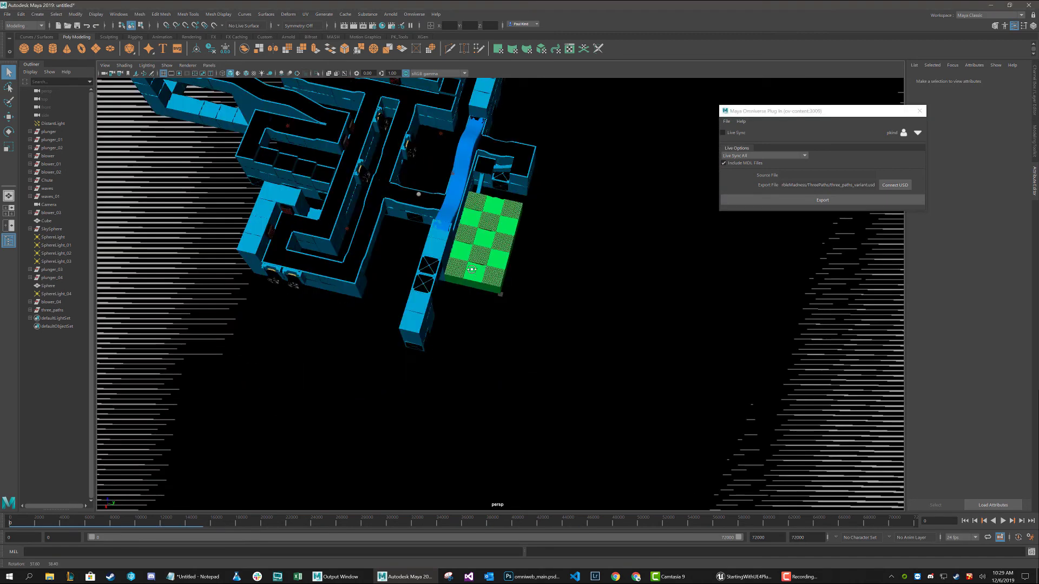
pyautogui.keyDown('alt'); pyautogui.moveTo(471, 269); pyautogui.dragTo(468, 232); pyautogui.keyUp('alt')
pyautogui.scroll(6, 468, 231)
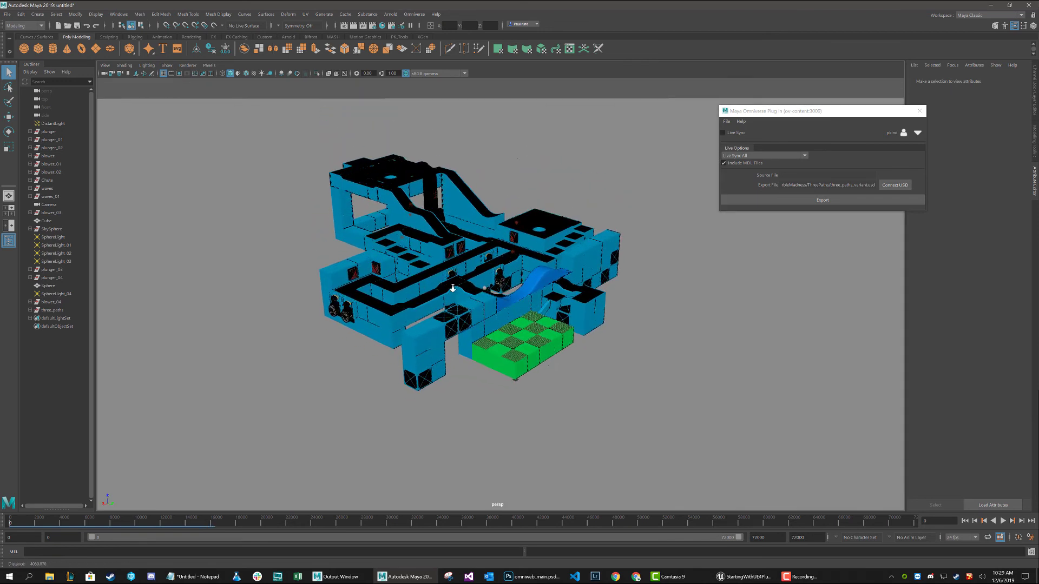
# Set the perspective camera's near clip plane to 1 and raise its far clip plane tenfold.
pyautogui.click(104, 73)
pyautogui.moveTo(786, 113); pyautogui.dragTo(685, 99)
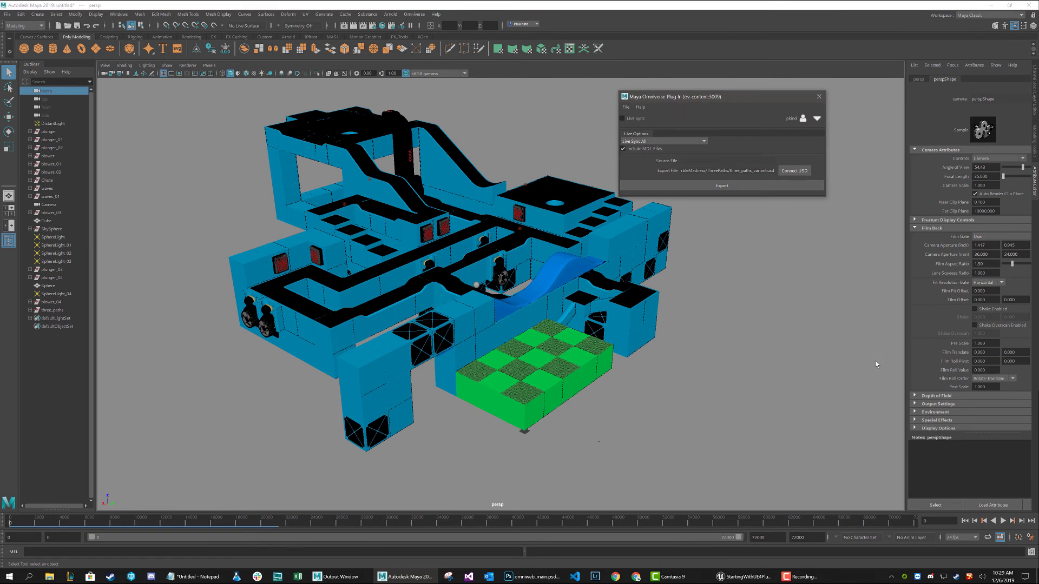
pyautogui.doubleClick(980, 202)
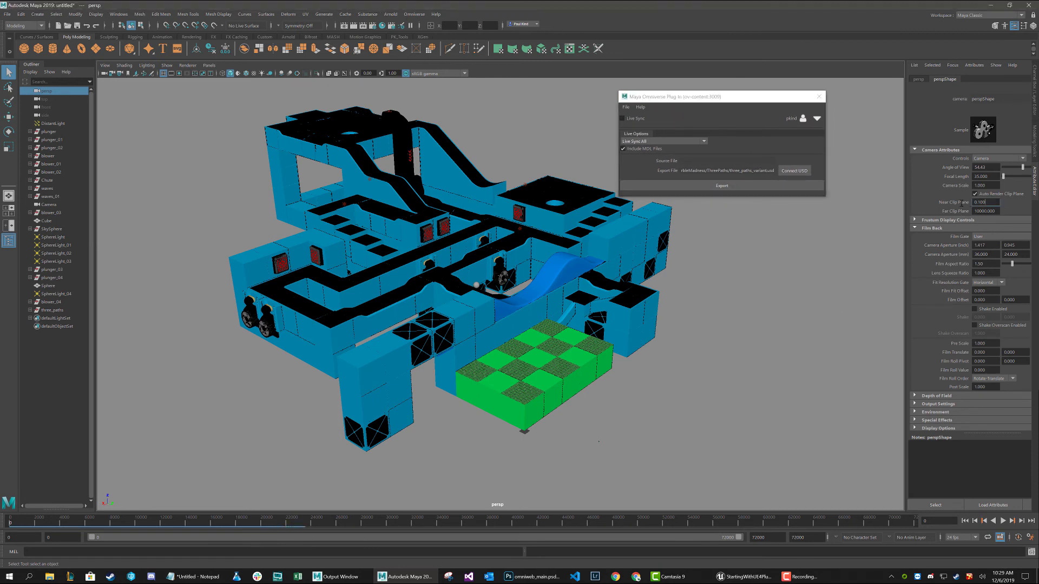
pyautogui.write('1')
pyautogui.click(981, 211)
pyautogui.press('Return')
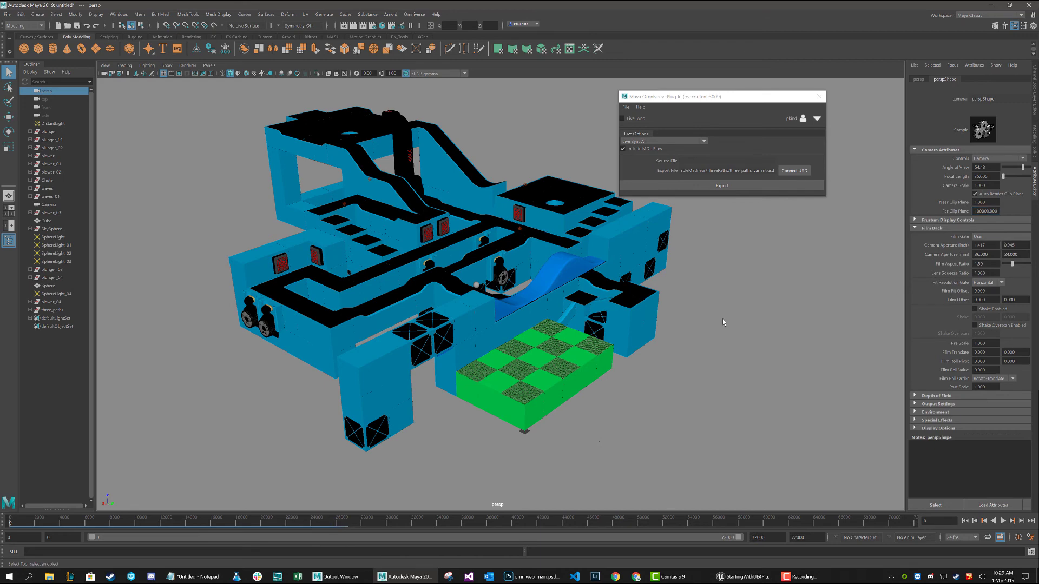
# Set the perspective camera's near clip plane to 10, extend its far clip plane by another zero and check the course.
pyautogui.keyDown('alt'); pyautogui.moveTo(422, 287); pyautogui.dragTo(595, 270); pyautogui.keyUp('alt')
pyautogui.moveTo(980, 212); pyautogui.dragTo(992, 216)
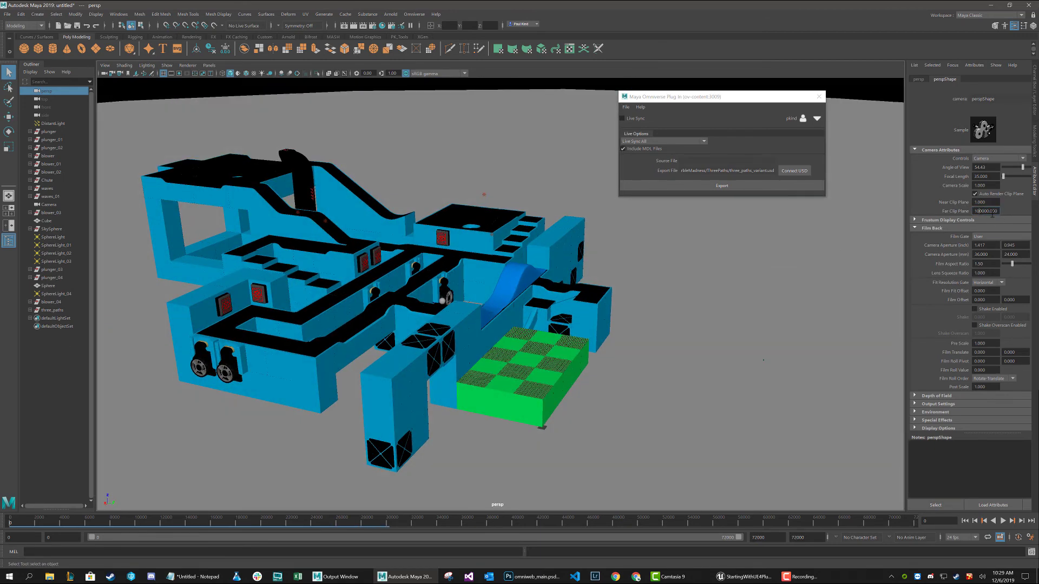
pyautogui.write('0')
pyautogui.click(976, 202)
pyautogui.write('0')
pyautogui.press('Return')
pyautogui.keyDown('alt'); pyautogui.moveTo(551, 291); pyautogui.dragTo(460, 262); pyautogui.keyUp('alt')
pyautogui.scroll(3, 462, 258)
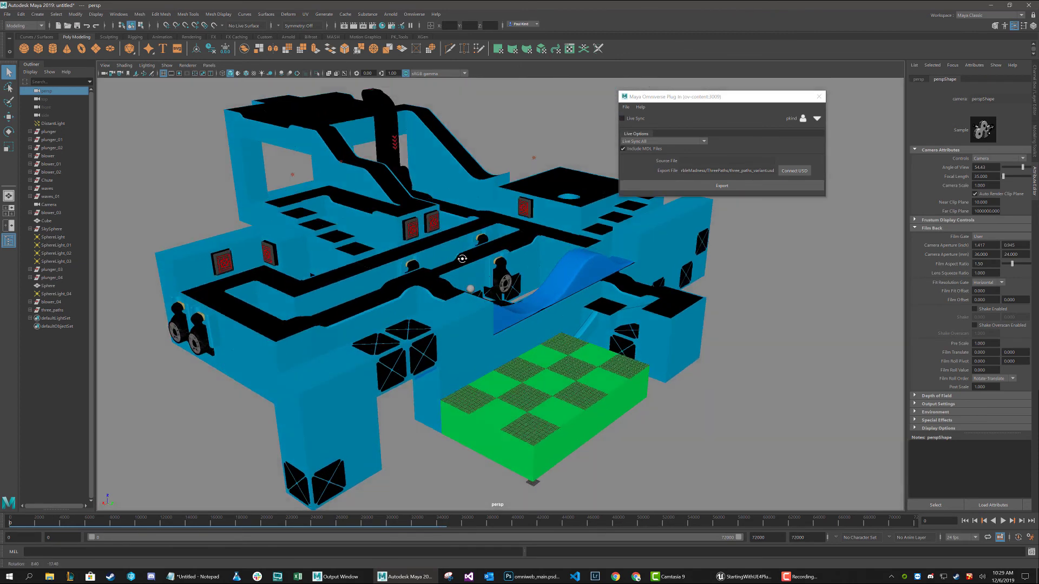
pyautogui.moveTo(669, 102); pyautogui.dragTo(802, 101)
pyautogui.keyDown('alt'); pyautogui.moveTo(605, 262); pyautogui.dragTo(558, 275); pyautogui.keyUp('alt')
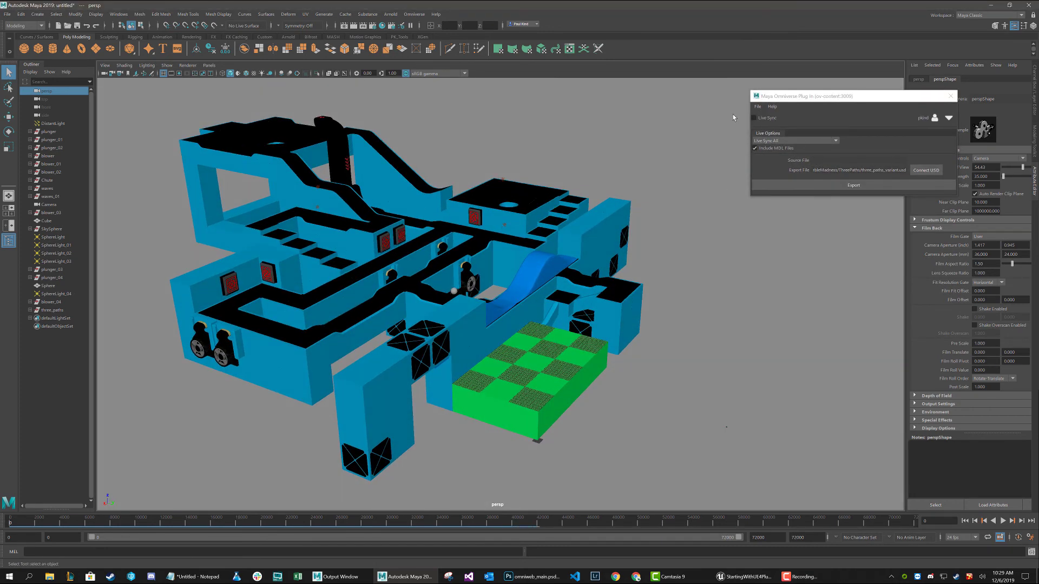
# Enable Live Sync in the Maya Omniverse plug-in and move its window clear of the Maya workspace.
pyautogui.click(755, 118)
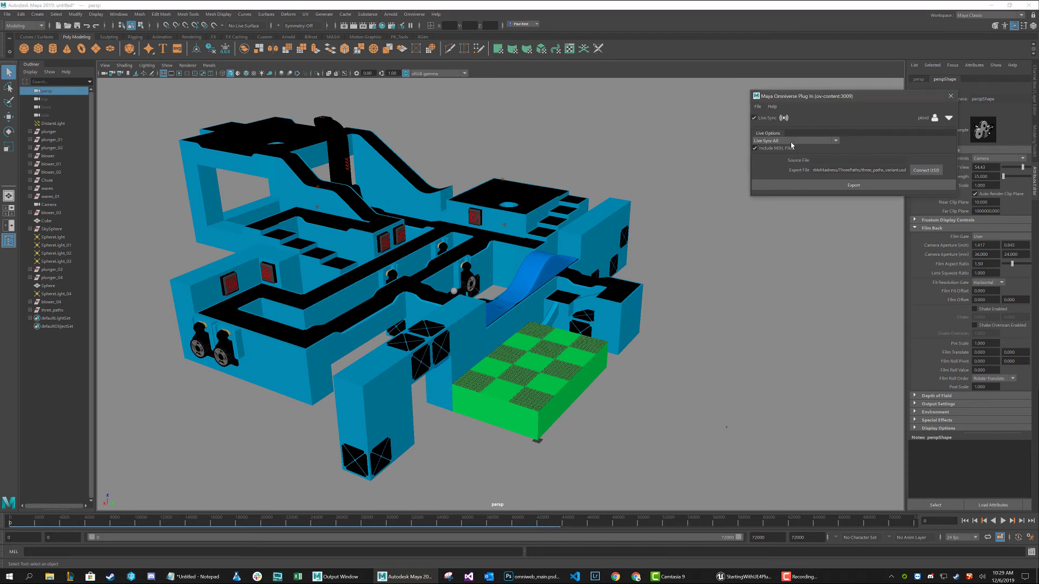
pyautogui.moveTo(859, 95); pyautogui.dragTo(817, 112)
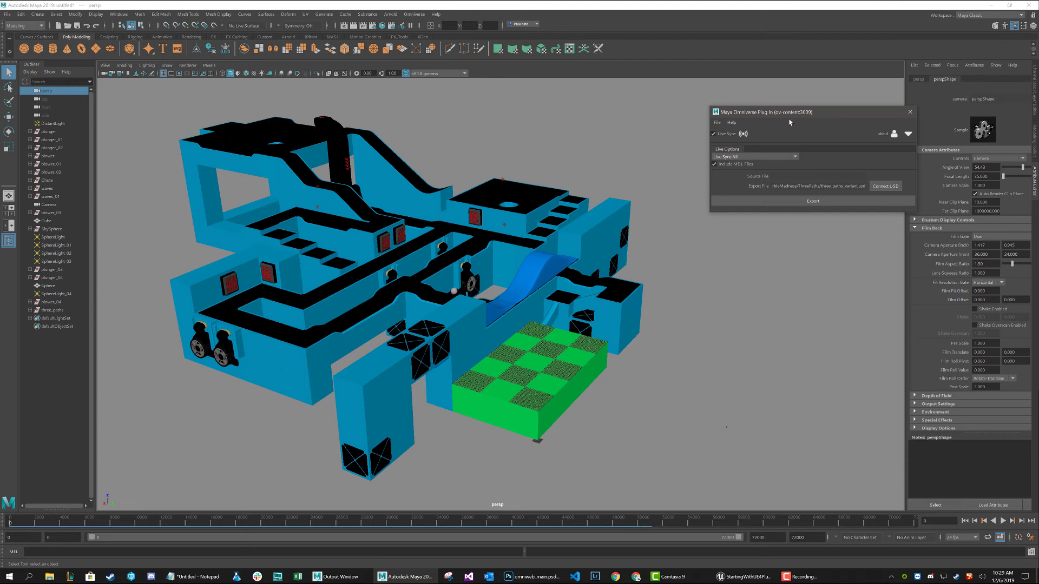
pyautogui.moveTo(730, 115); pyautogui.dragTo(743, 255)
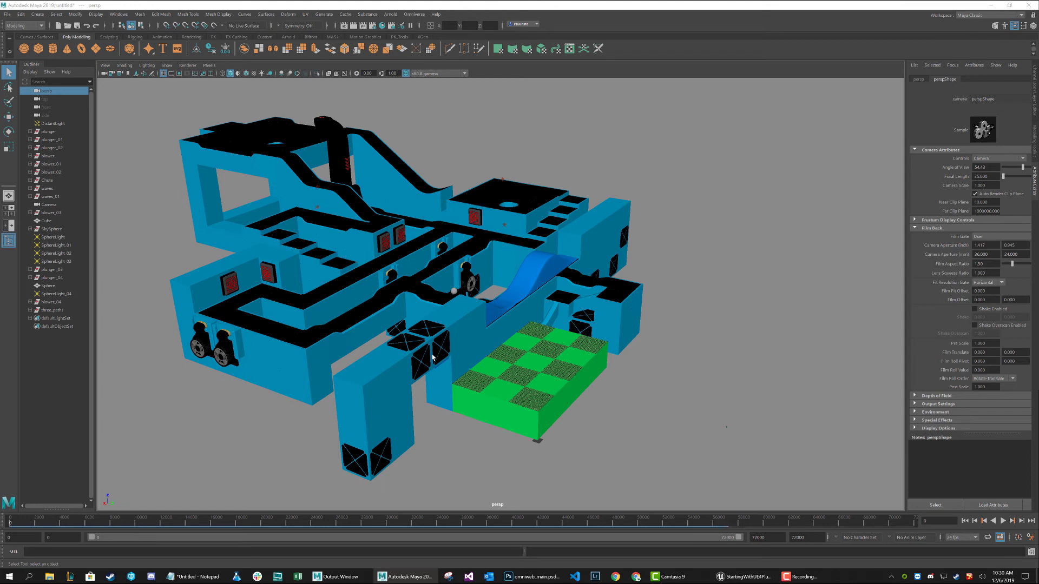
# Switch to Unreal Editor, adjust its view of the marble course and tile its window side by side with Maya.
pyautogui.click(746, 577)
pyautogui.moveTo(384, 214); pyautogui.dragTo(303, 239, button='right')
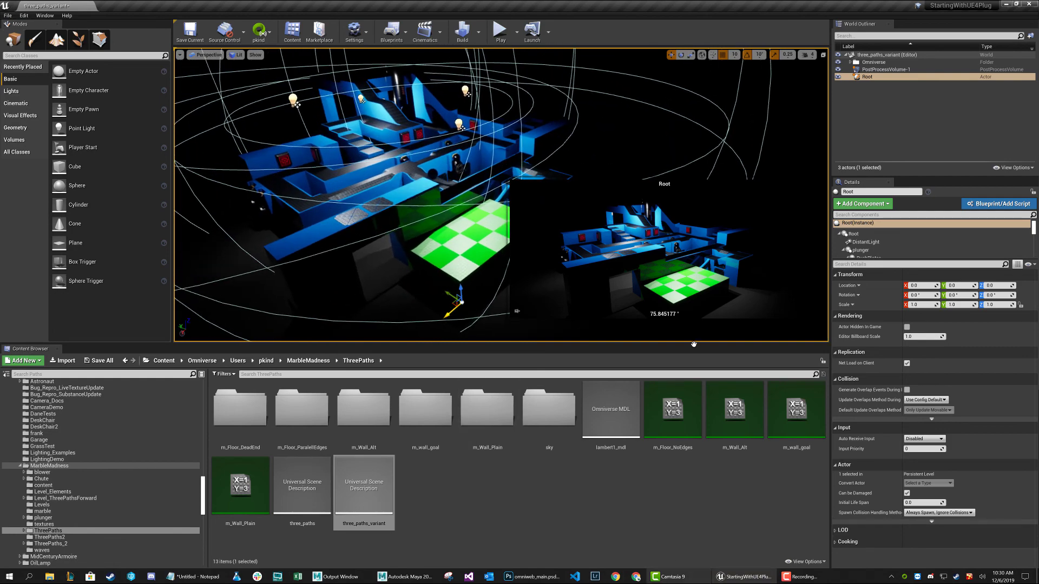
pyautogui.moveTo(605, 10); pyautogui.dragTo(0, 36)
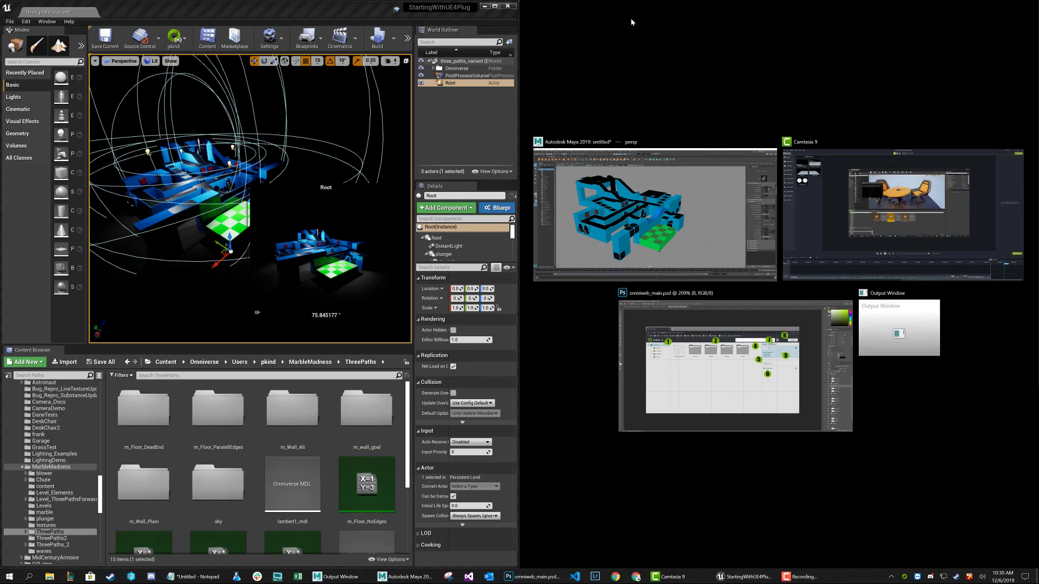
pyautogui.click(626, 225)
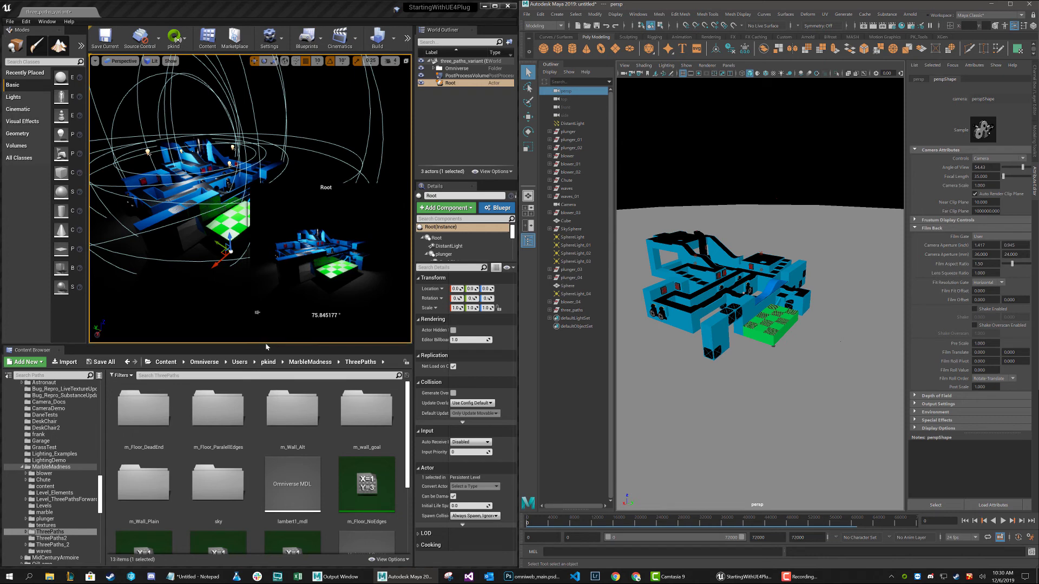
# Enlarge the Unreal viewport by shrinking the surrounding content, details and modes areas, and deselect the Root actor.
pyautogui.moveTo(258, 347); pyautogui.dragTo(234, 514)
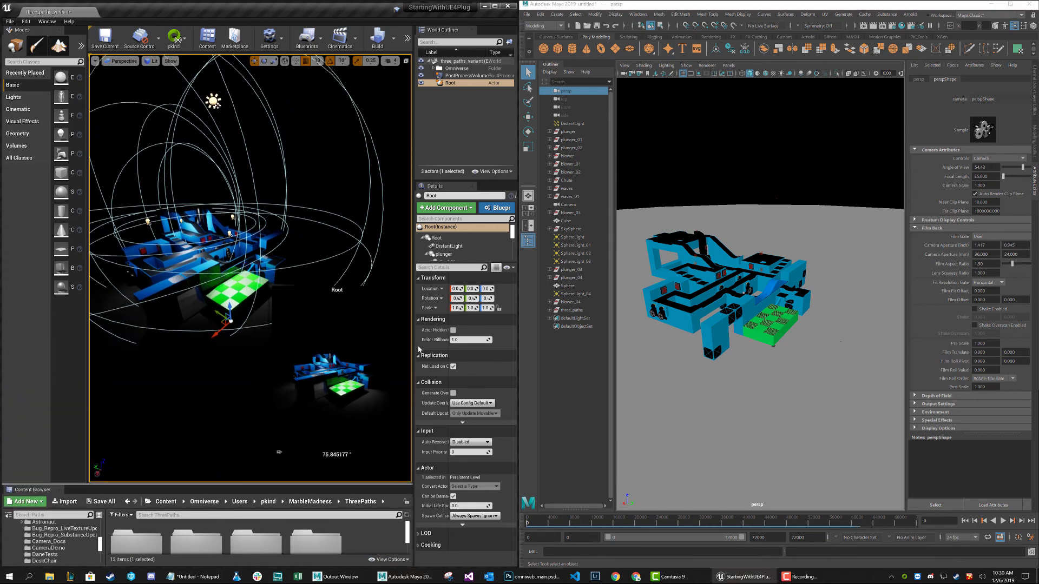
pyautogui.moveTo(413, 332); pyautogui.dragTo(469, 339)
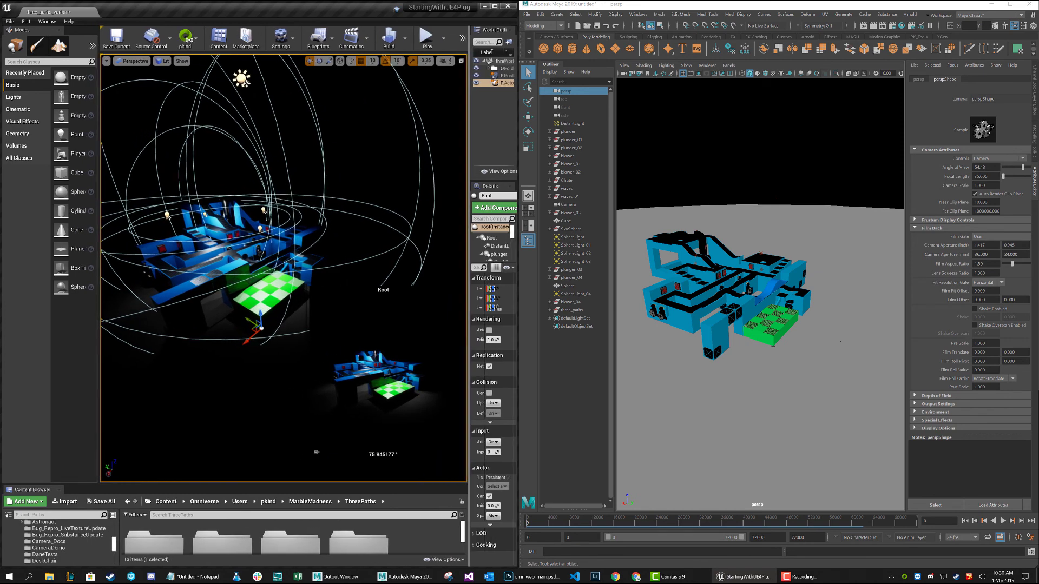
pyautogui.click(495, 111)
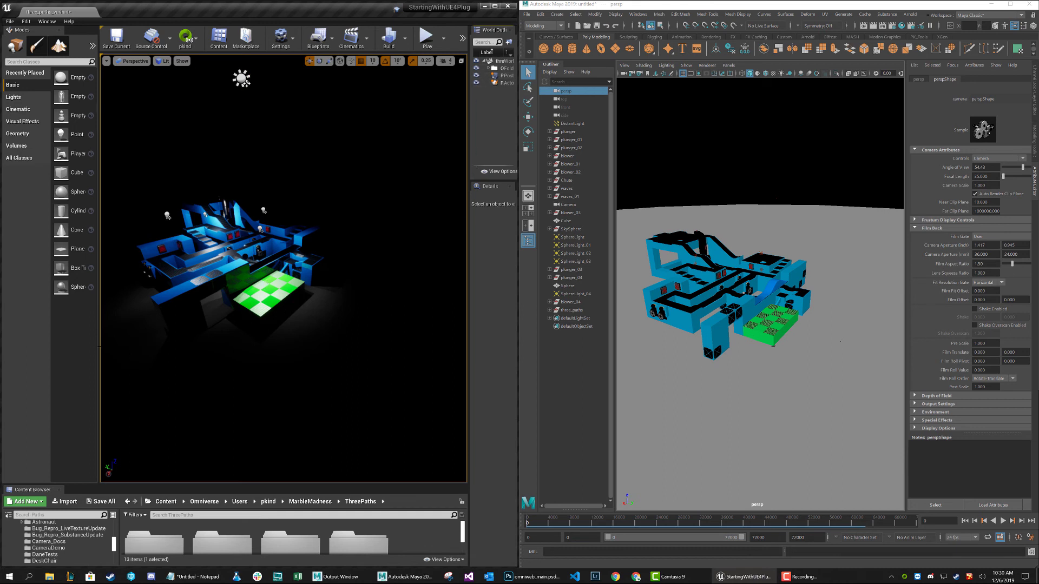
pyautogui.moveTo(98, 348); pyautogui.dragTo(76, 348)
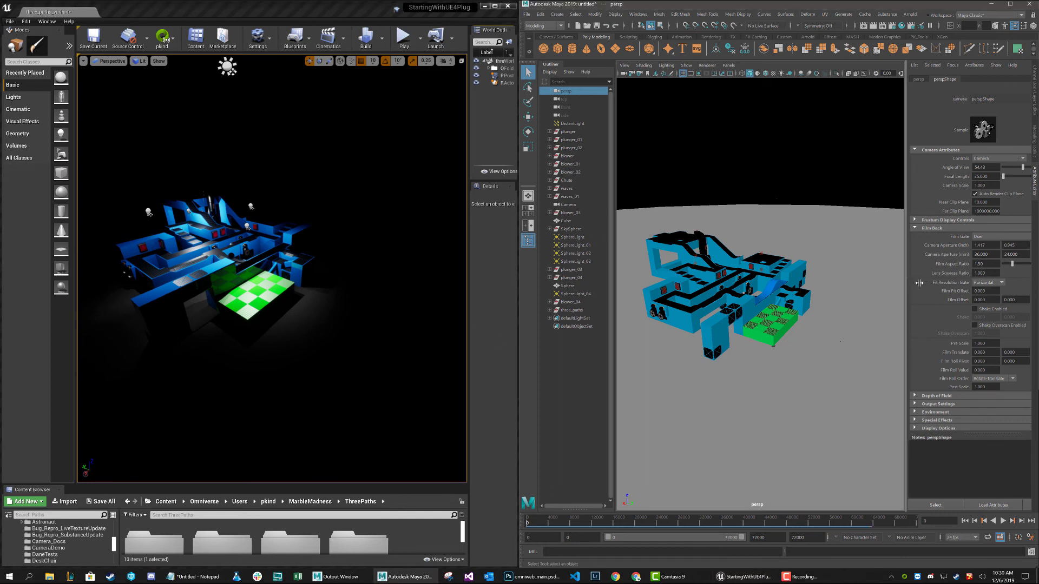
# In Maya, pull the front corner block out of the green checkered platform and shift it sideways to test live syncing.
pyautogui.scroll(5, 734, 273)
pyautogui.keyDown('alt'); pyautogui.moveTo(690, 296); pyautogui.dragTo(786, 332); pyautogui.keyUp('alt')
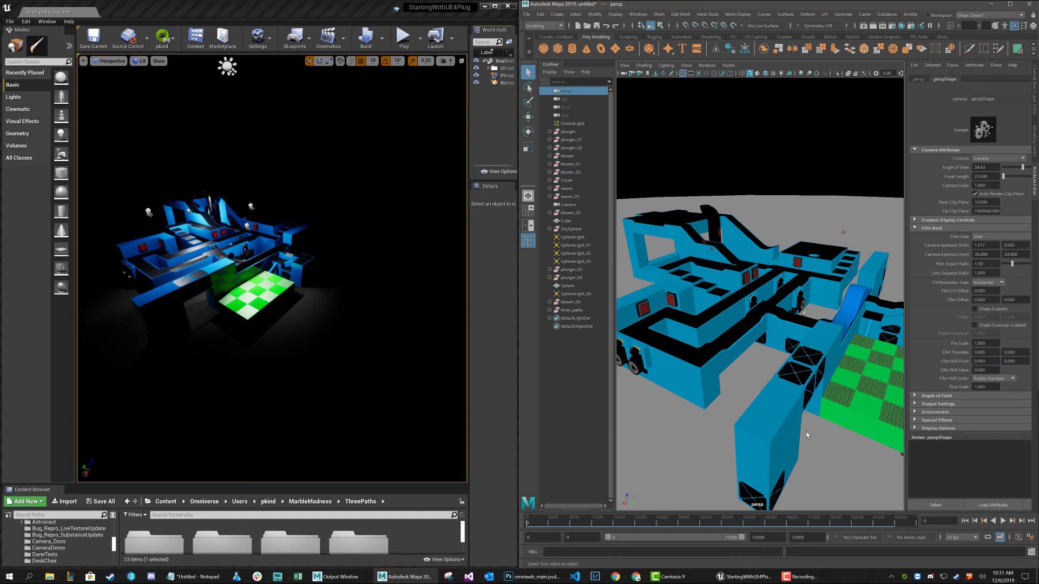
pyautogui.click(844, 426)
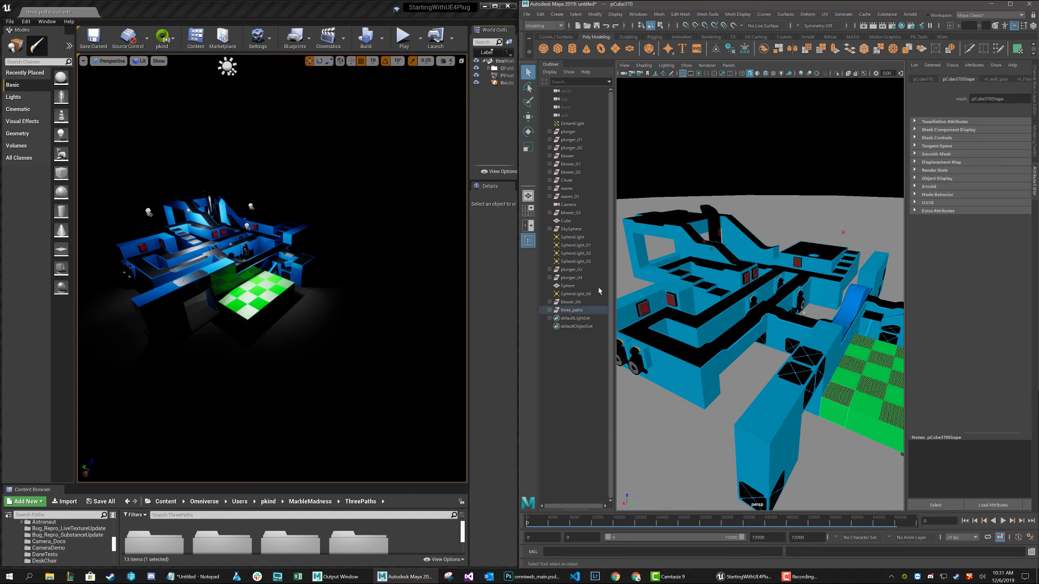
pyautogui.click(528, 117)
pyautogui.moveTo(843, 426); pyautogui.dragTo(820, 463)
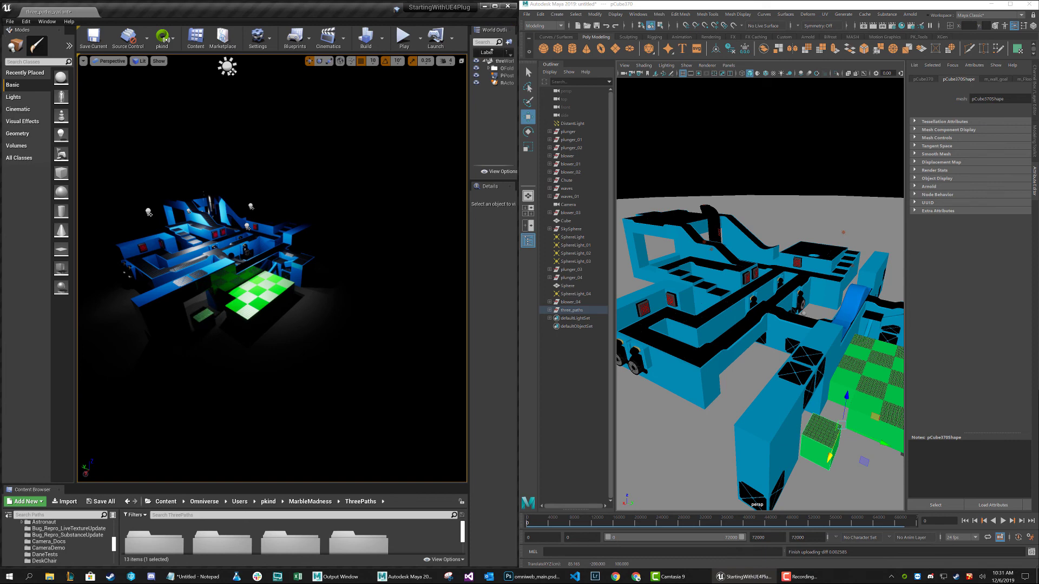
pyautogui.moveTo(865, 438); pyautogui.dragTo(893, 450)
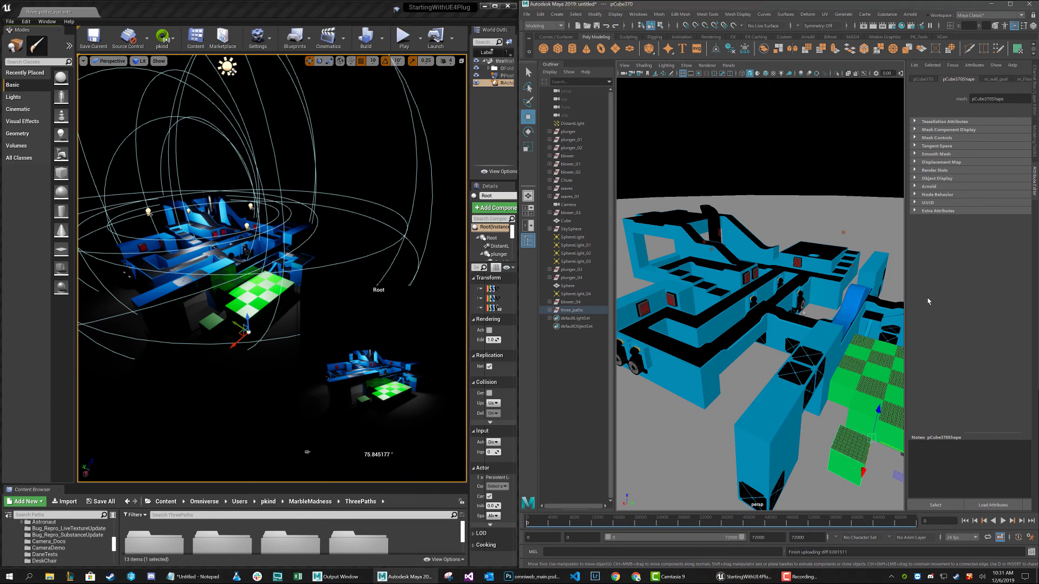
# Undo the green corner block's moves and reselect that block in the checkered platform.
pyautogui.moveTo(685, 313); pyautogui.dragTo(691, 320, button='middle')
pyautogui.click(757, 433)
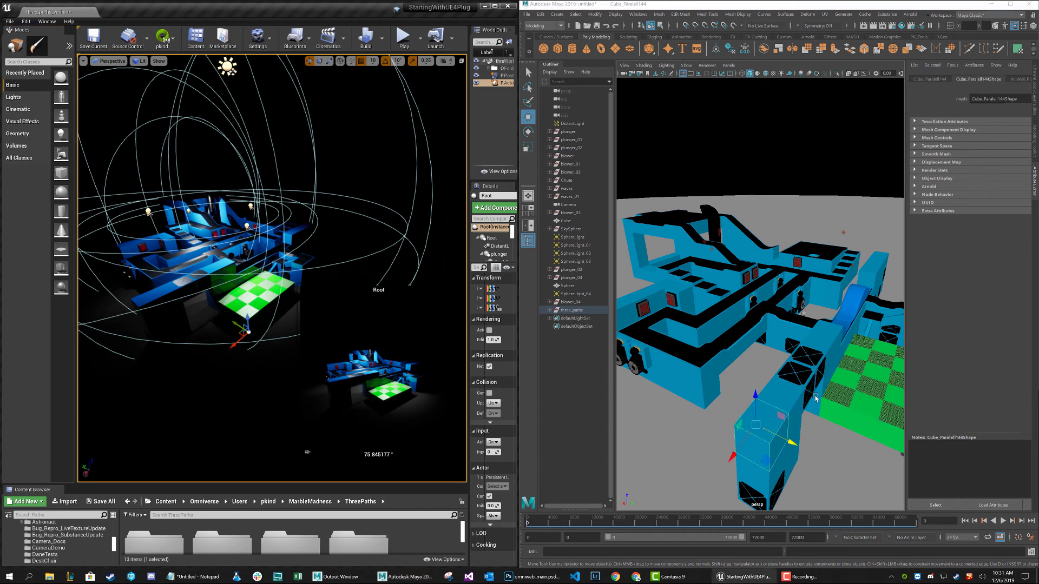
pyautogui.click(817, 415)
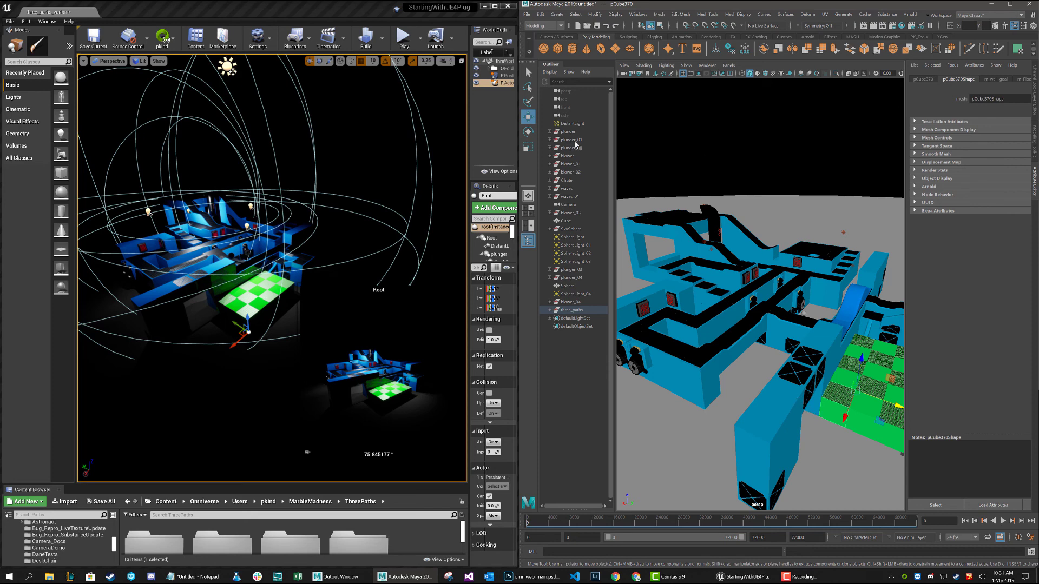
# Create a tall polygon cube beside the marble course, move it into the middle and pull it back out in front.
pyautogui.click(561, 49)
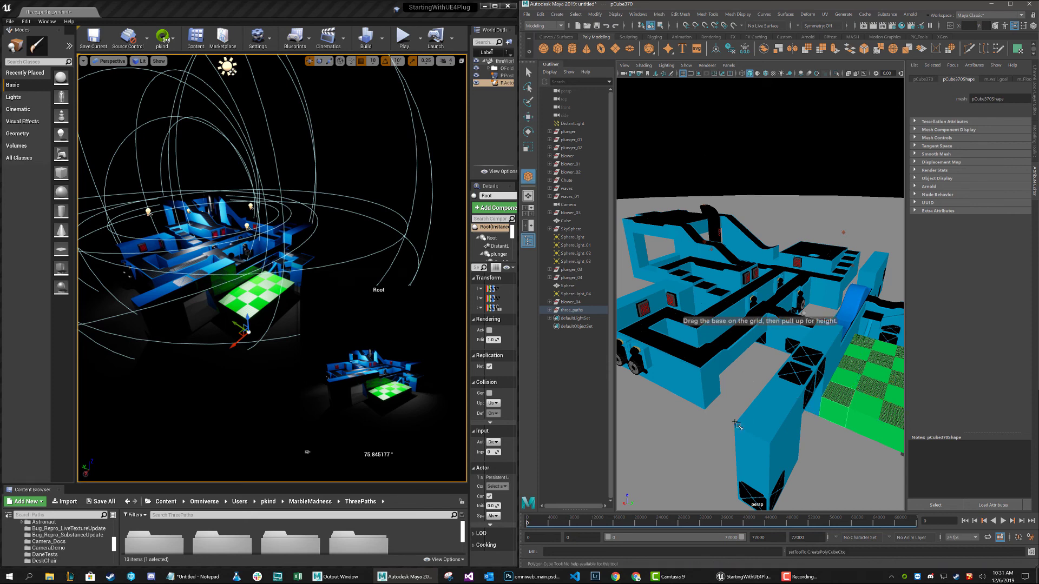
pyautogui.moveTo(686, 446); pyautogui.dragTo(629, 482)
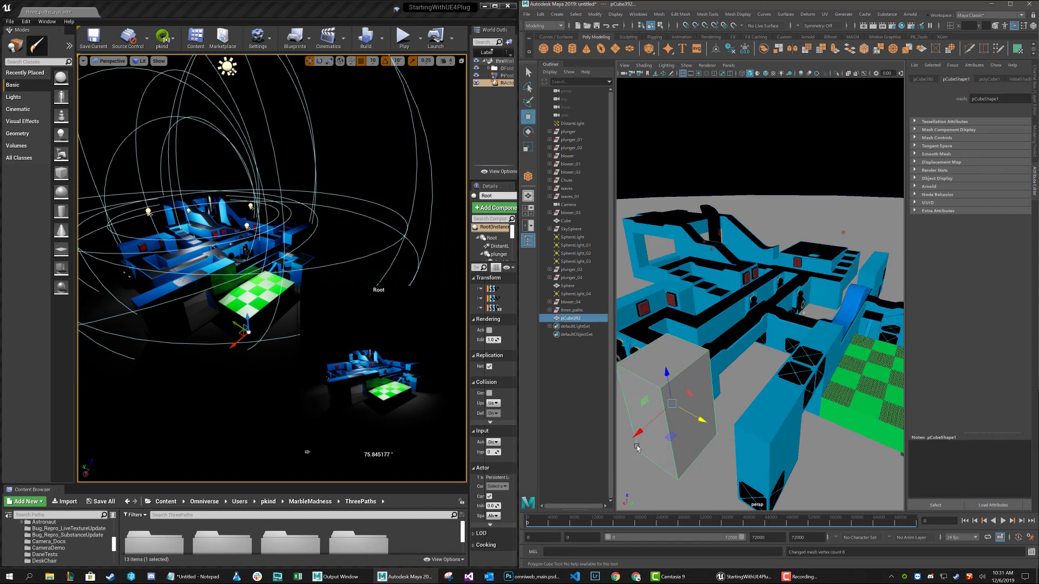
pyautogui.moveTo(666, 433); pyautogui.dragTo(765, 354)
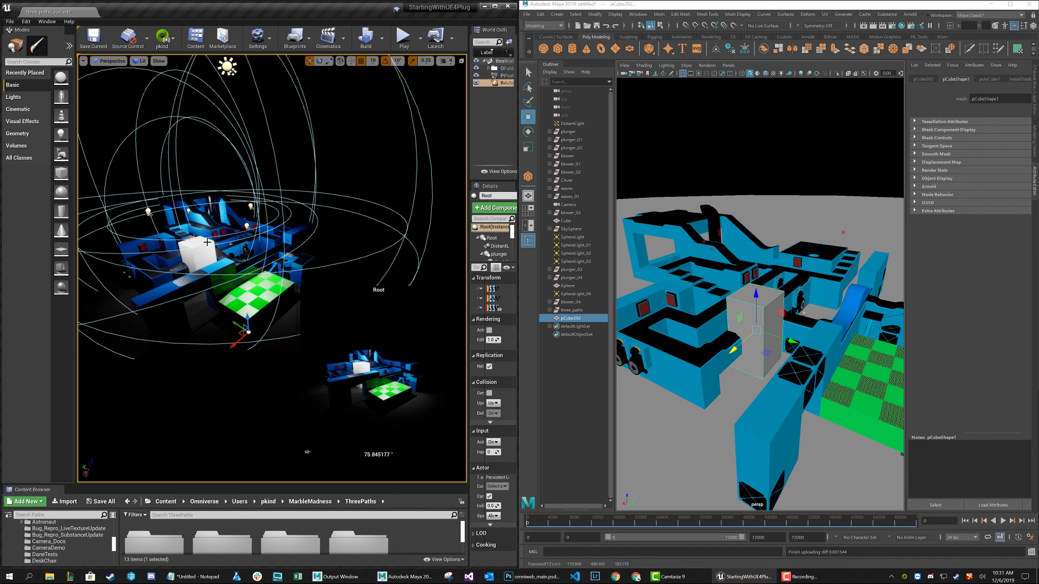
pyautogui.moveTo(793, 342); pyautogui.dragTo(698, 424)
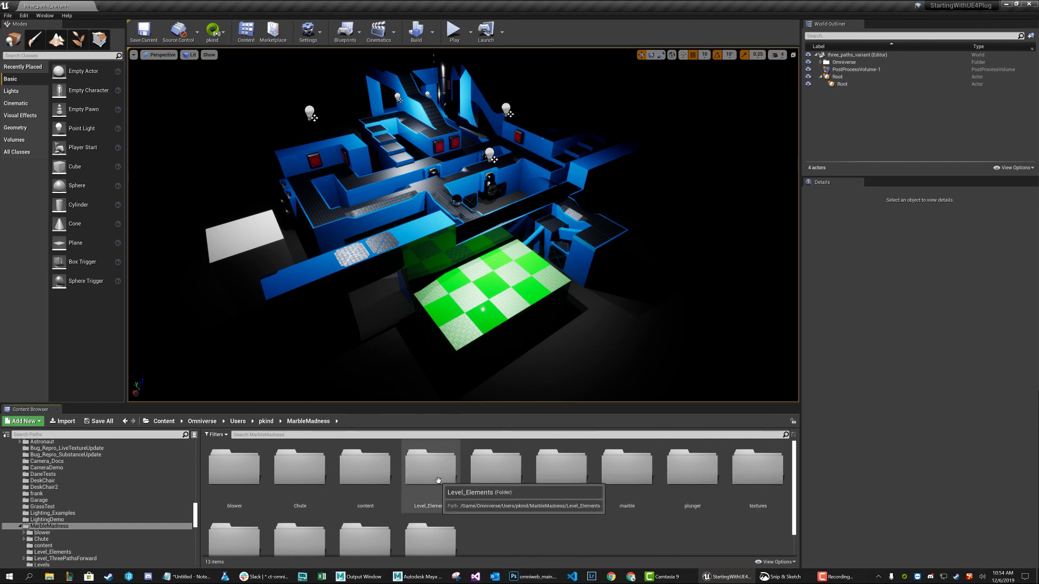
# In Unreal Editor, open the blower folder inside the MarbleMadness content folder.
pyautogui.scroll(-1, 325, 498)
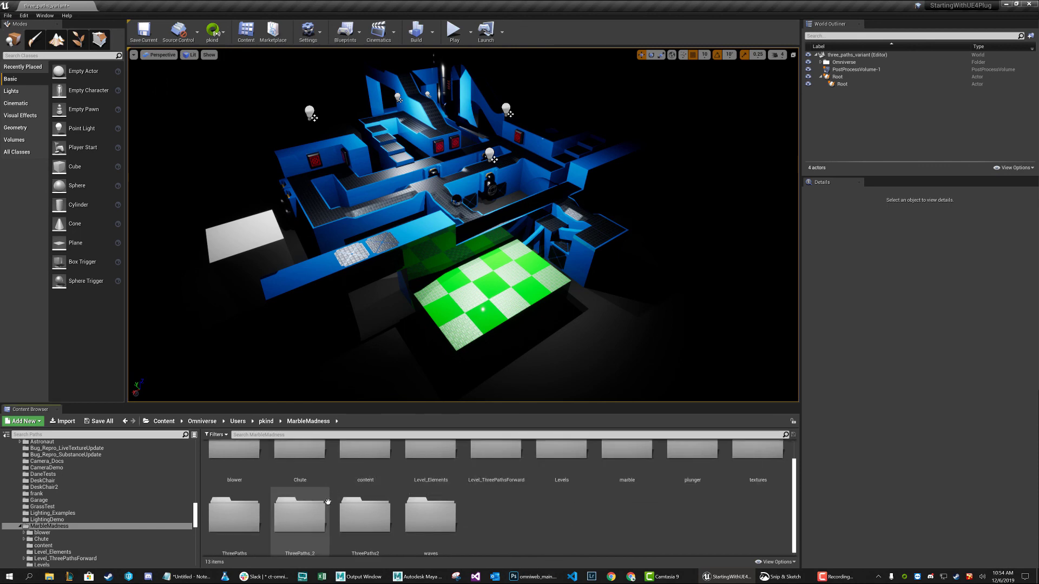
pyautogui.scroll(1, 235, 463)
pyautogui.click(238, 467)
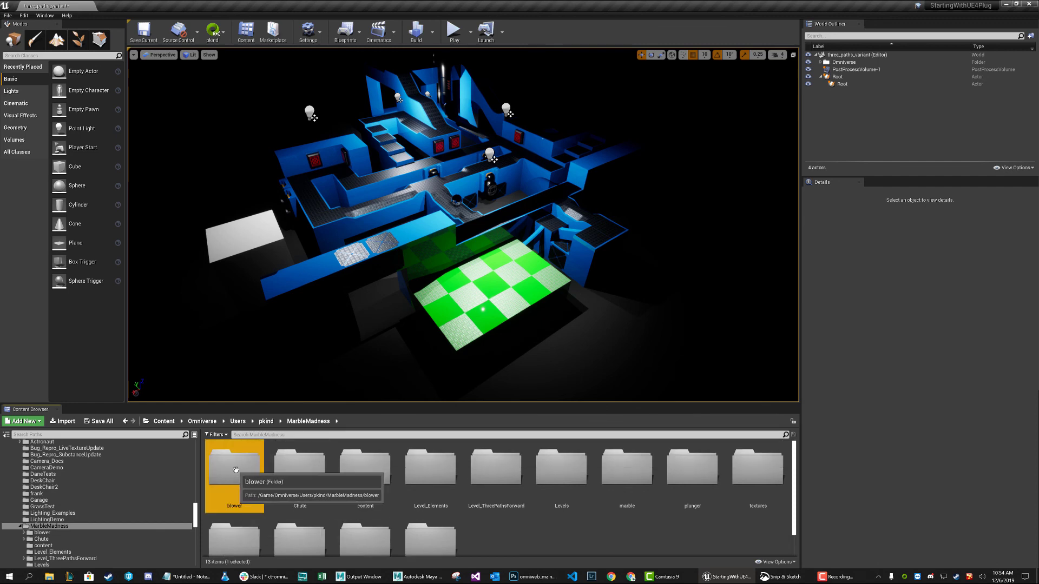
pyautogui.doubleClick(238, 466)
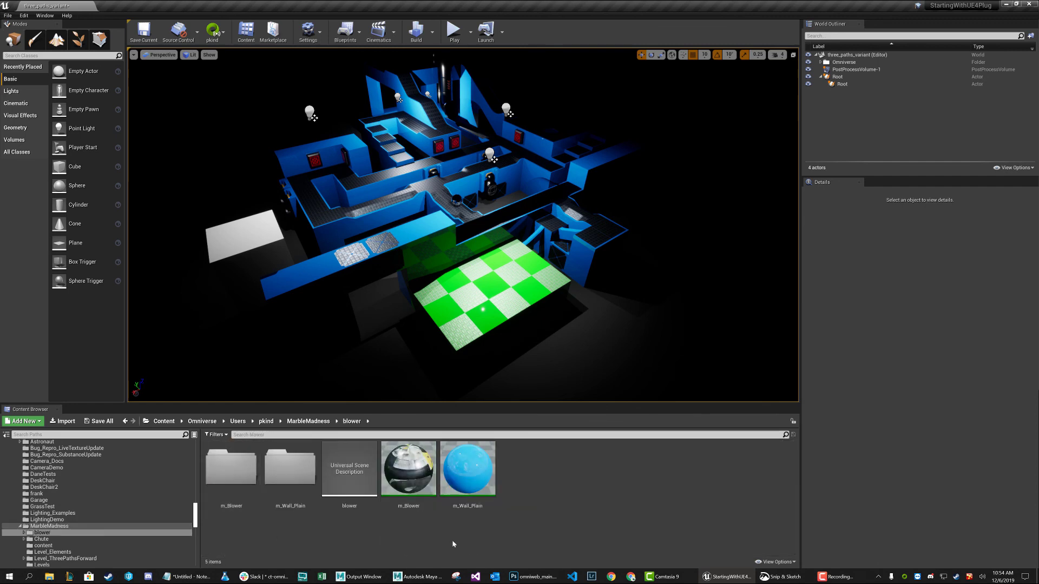
# Export the m_Blower material instance to Omniverse and clear the asset selection.
pyautogui.click(406, 467)
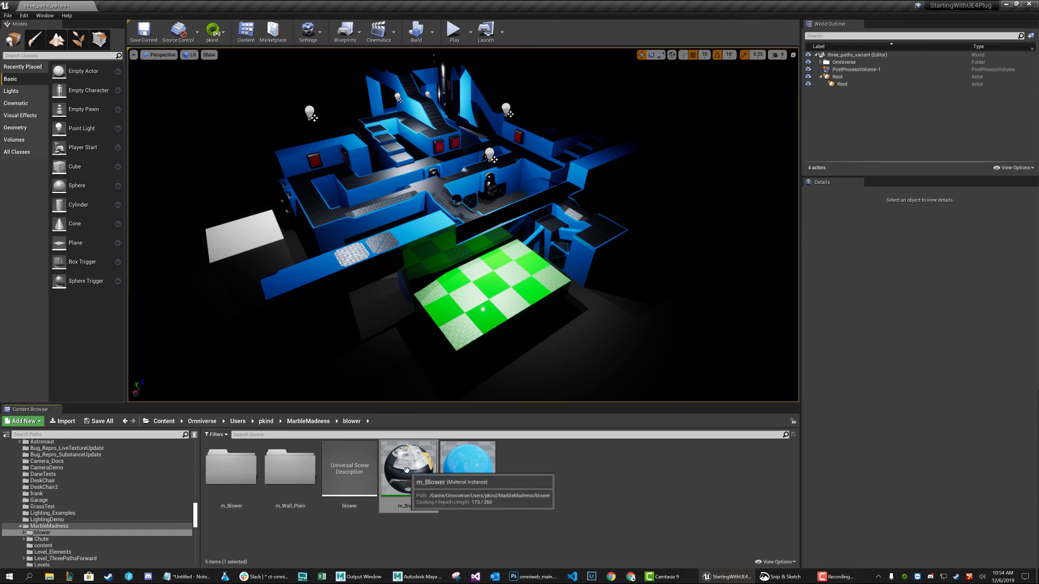
pyautogui.rightClick(407, 469)
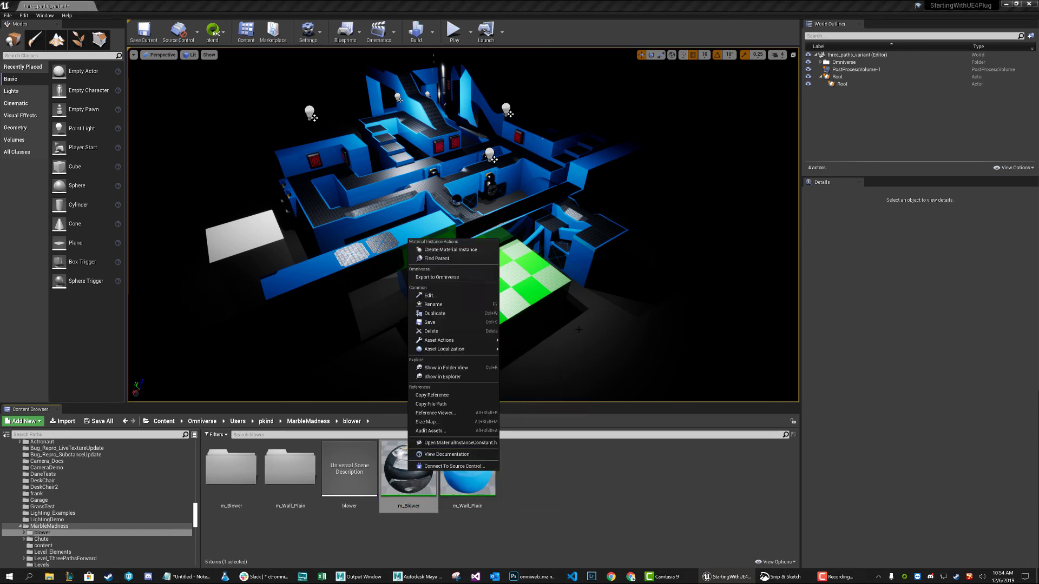
pyautogui.click(442, 278)
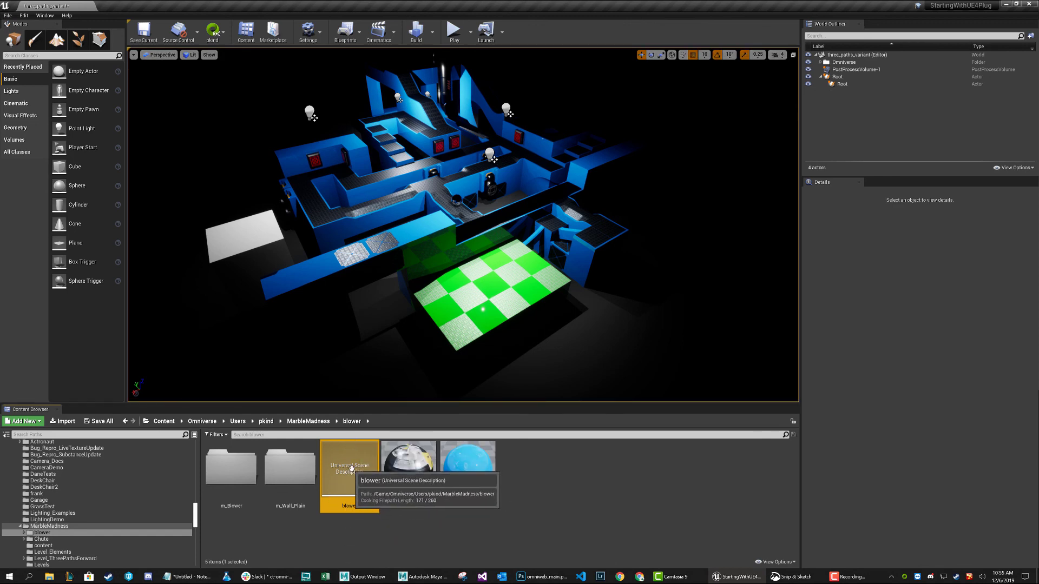
pyautogui.click(595, 480)
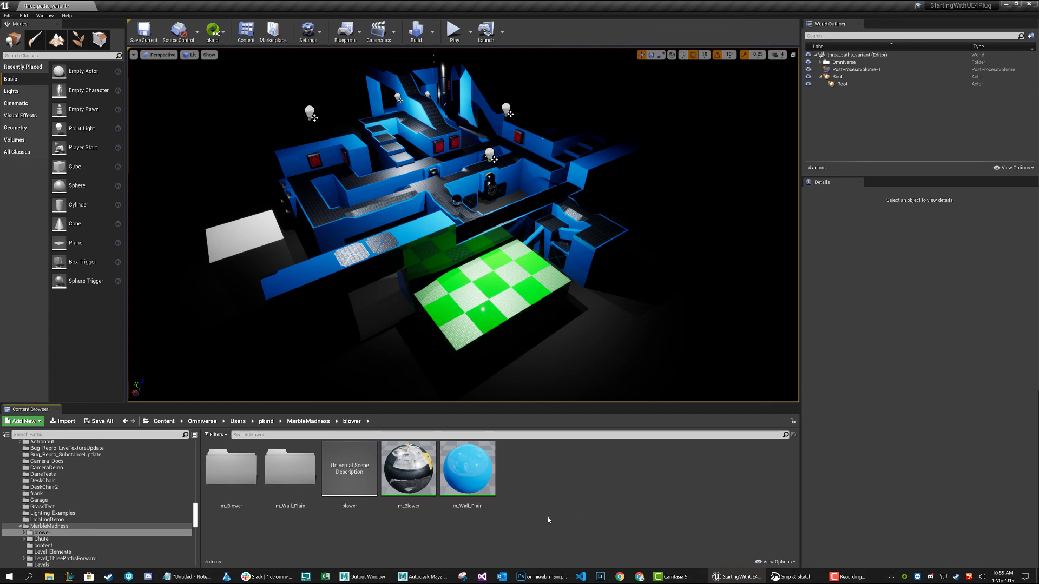